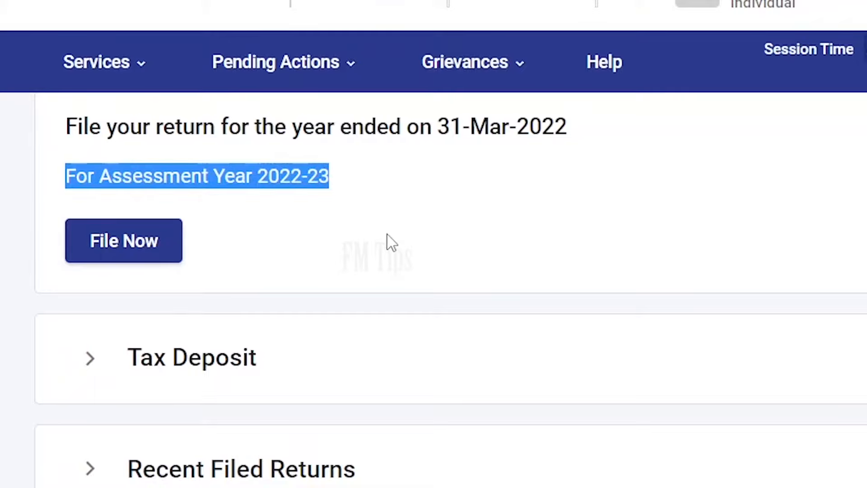
# Step: Start filing the income tax return for Assessment Year 2022-23 (Current A.Y.) with Online as the mode of filing
pyautogui.click(419, 213)
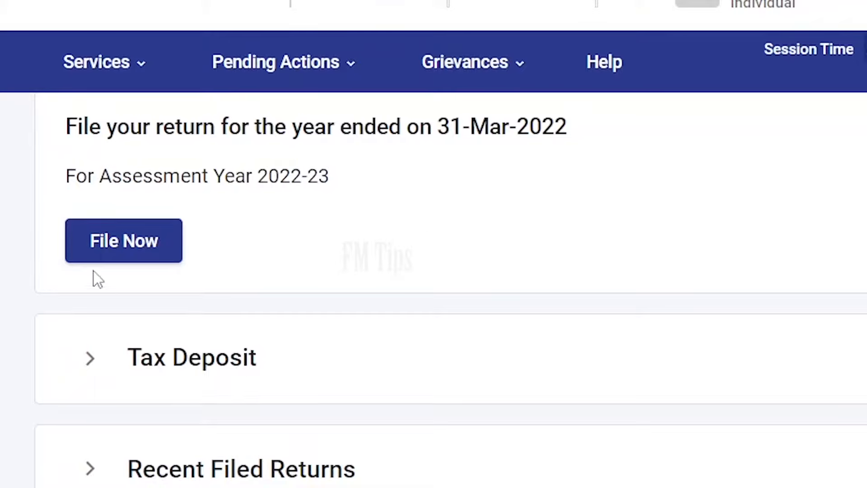
pyautogui.click(118, 248)
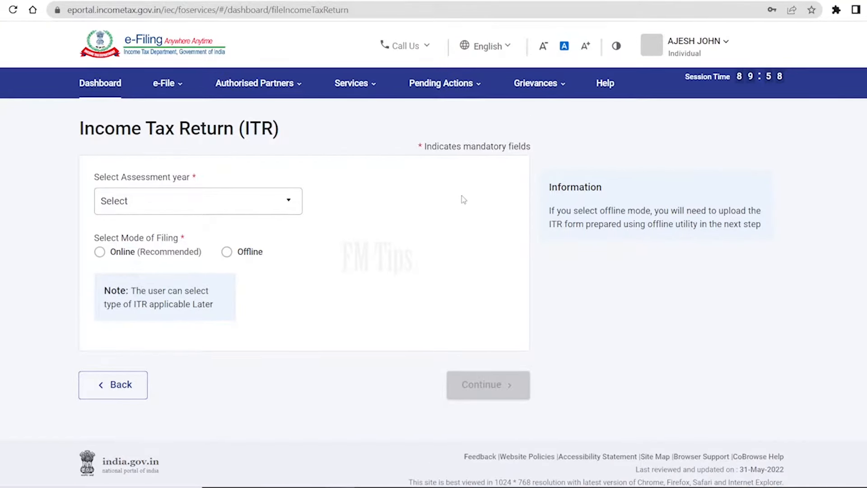
pyautogui.click(192, 204)
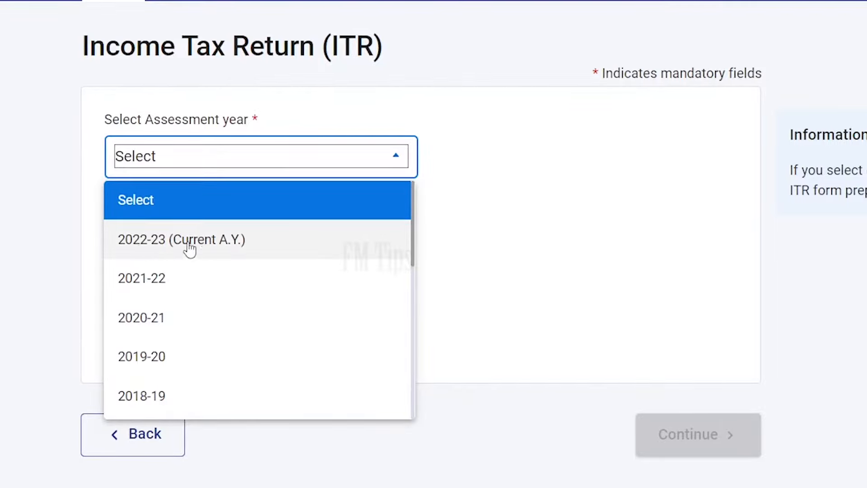
pyautogui.click(237, 243)
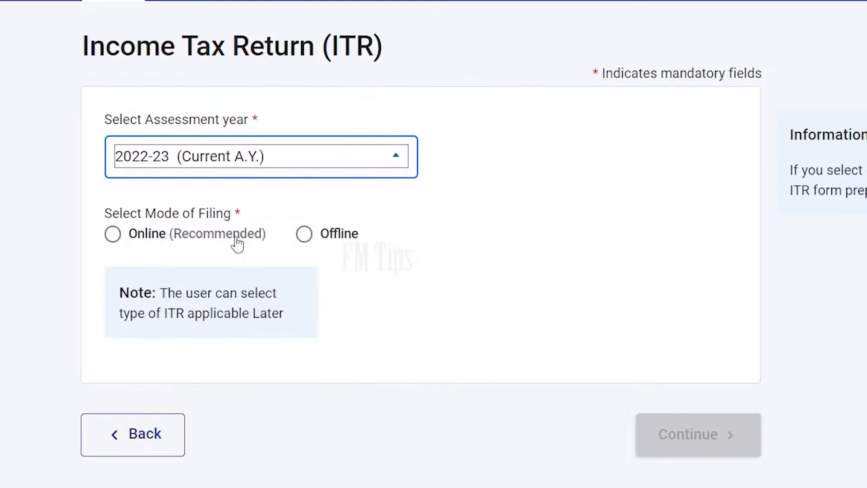
pyautogui.click(590, 154)
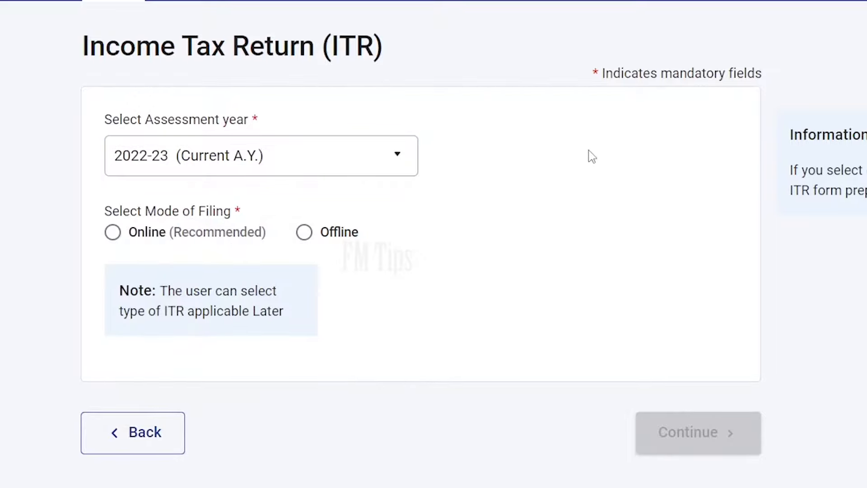
pyautogui.click(113, 233)
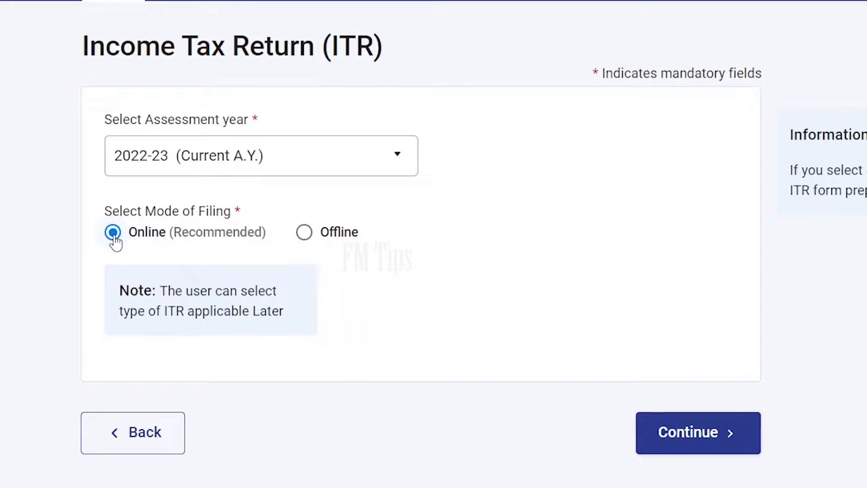
pyautogui.click(676, 443)
# Step: Start a new filing and continue with Individual as the applicable status
pyautogui.moveTo(38, 251); pyautogui.dragTo(269, 248)
pyautogui.click(335, 258)
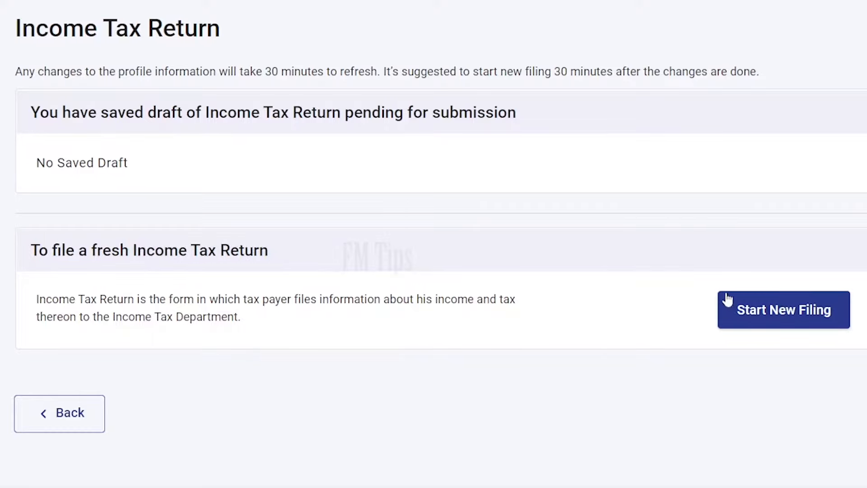
pyautogui.click(758, 312)
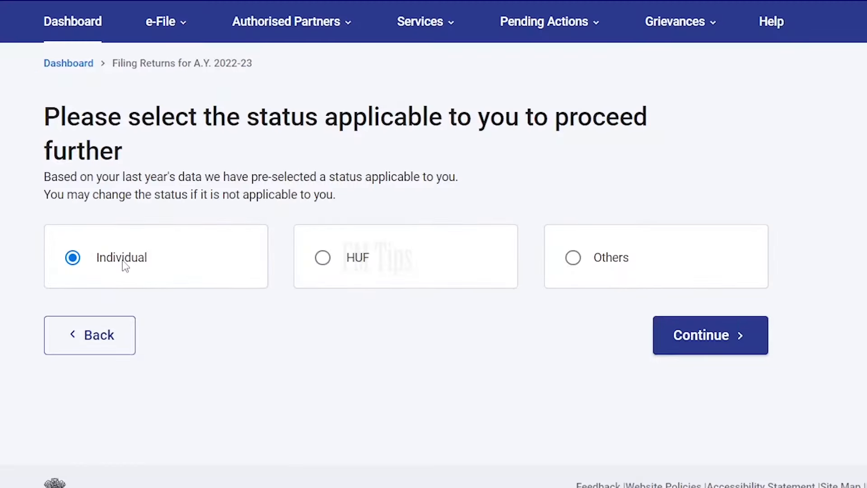
pyautogui.doubleClick(117, 262)
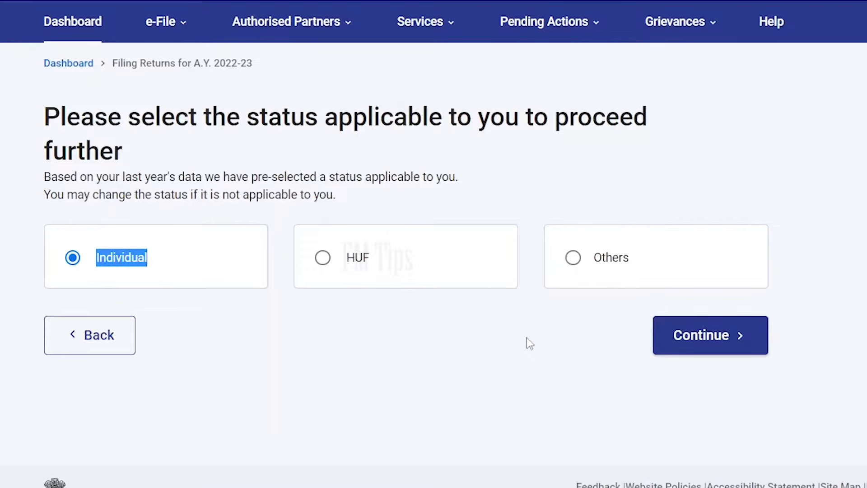
pyautogui.click(423, 327)
pyautogui.click(687, 338)
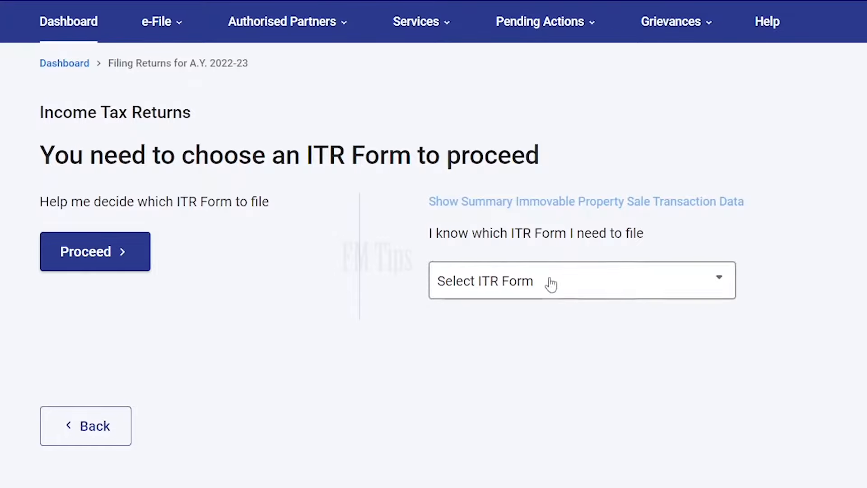
# Step: Choose ITR - 1 as the return form and get started with it
pyautogui.click(573, 291)
pyautogui.click(458, 365)
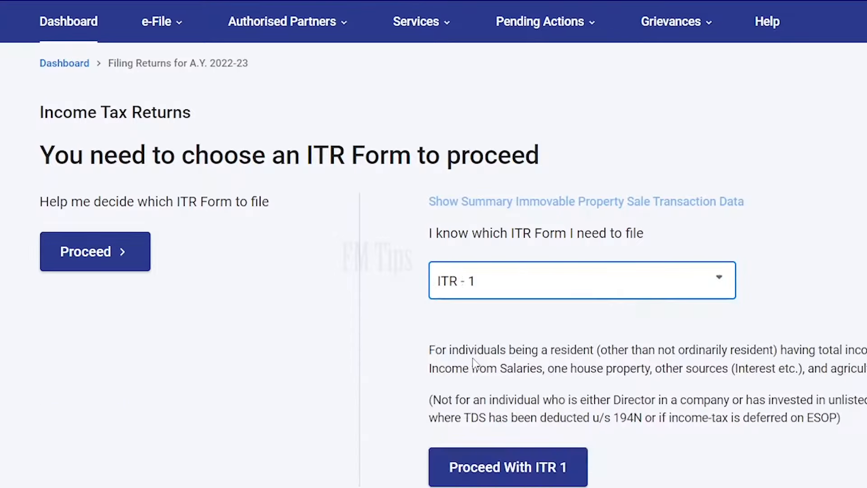
pyautogui.click(506, 467)
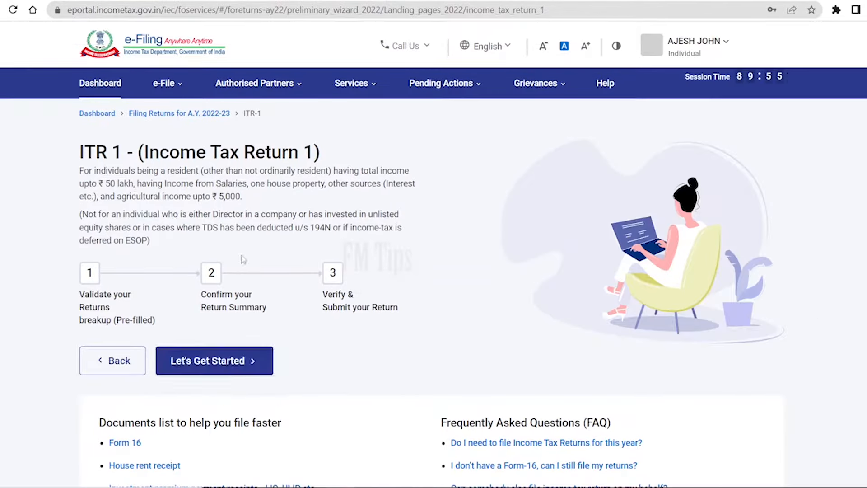
pyautogui.click(214, 356)
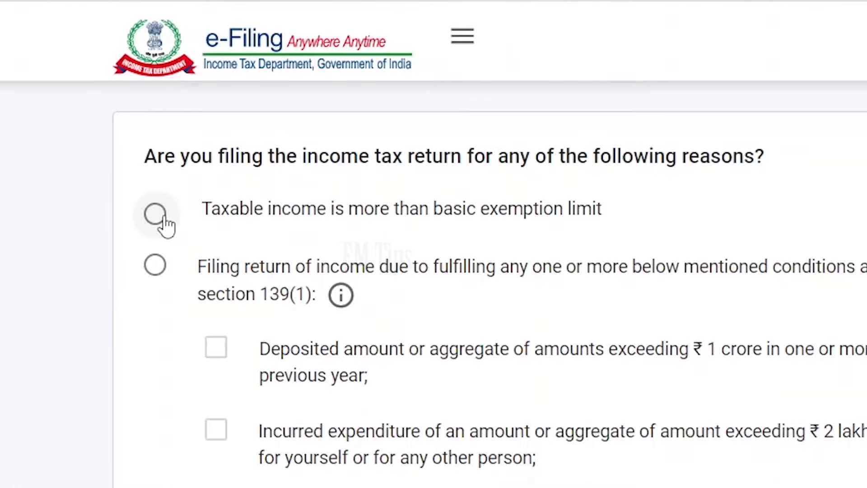
# Step: Give taxable income above the basic exemption limit as the filing reason, continue, and acknowledge the pre-filled return notice
pyautogui.click(161, 217)
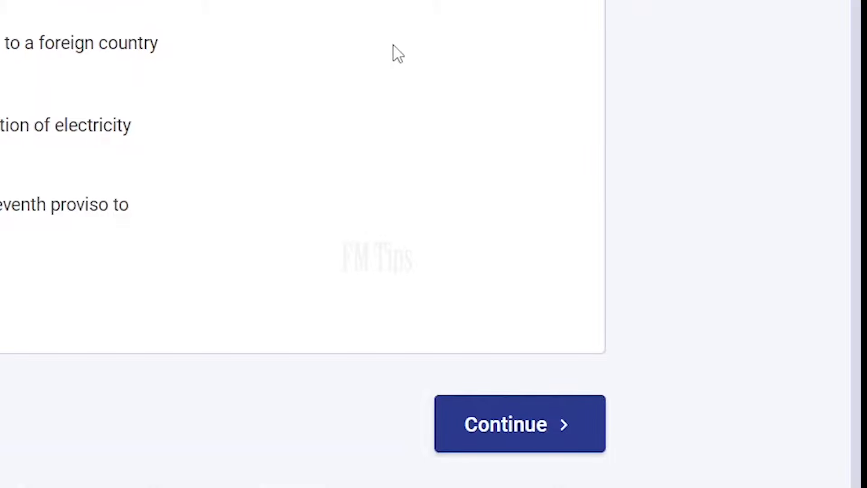
pyautogui.click(519, 424)
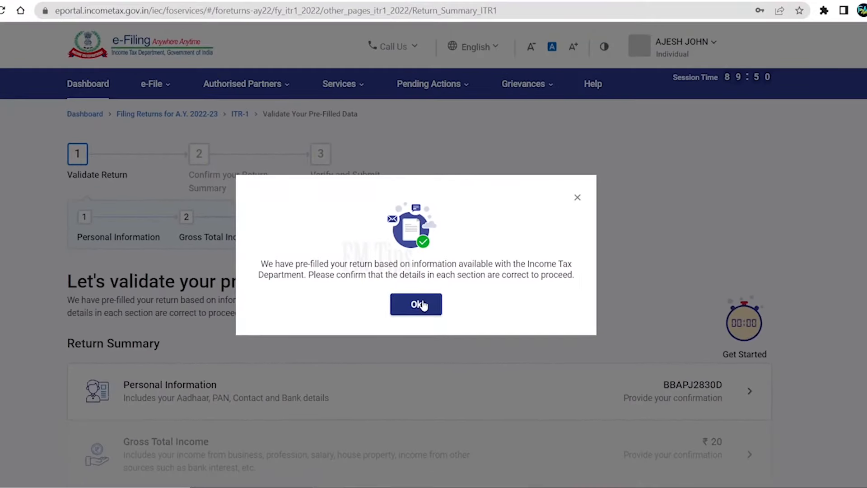
pyautogui.click(422, 306)
# Step: In the Personal Information section, answer No to opting for the new tax regime u/s 115BAC and confirm the section
pyautogui.scroll(-5, 341, 283)
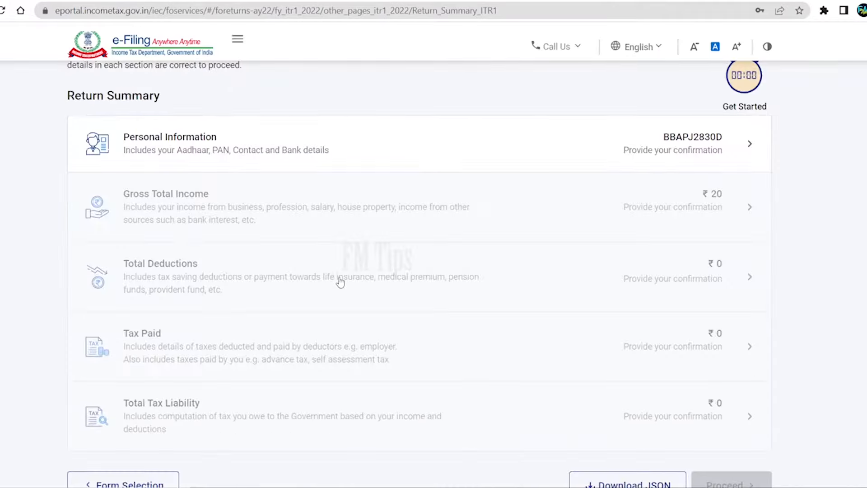
pyautogui.click(743, 146)
pyautogui.scroll(-8, 743, 145)
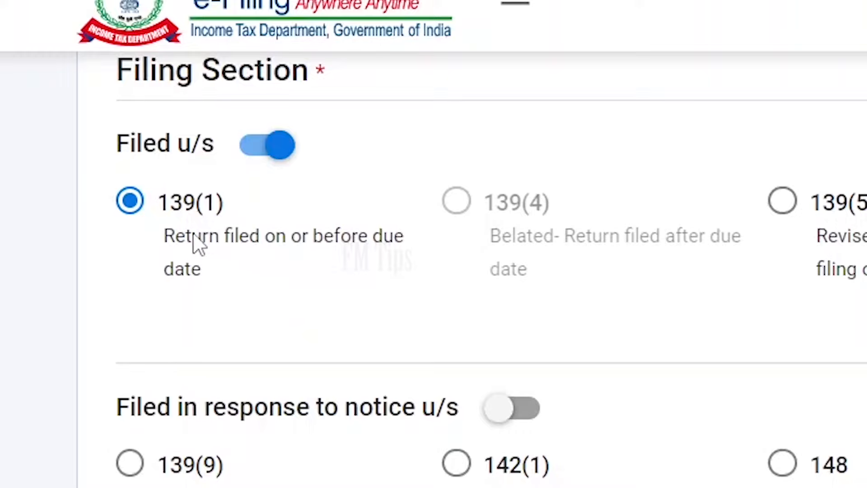
pyautogui.moveTo(193, 242); pyautogui.dragTo(384, 253)
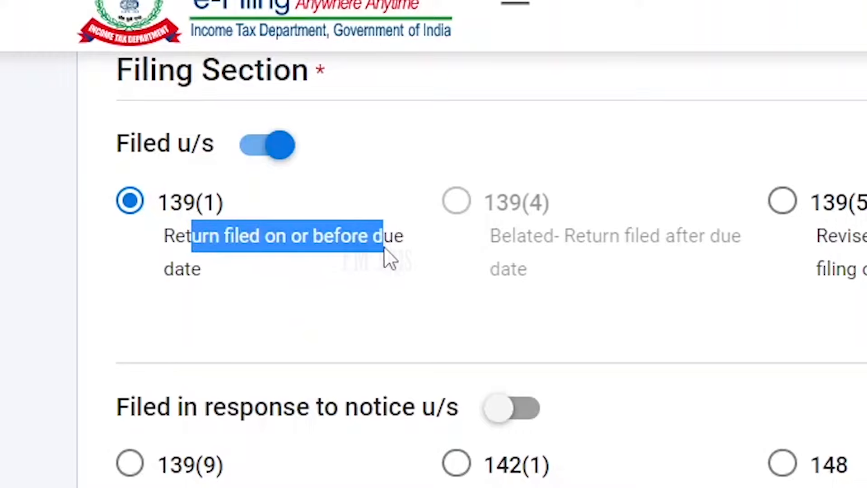
pyautogui.click(412, 266)
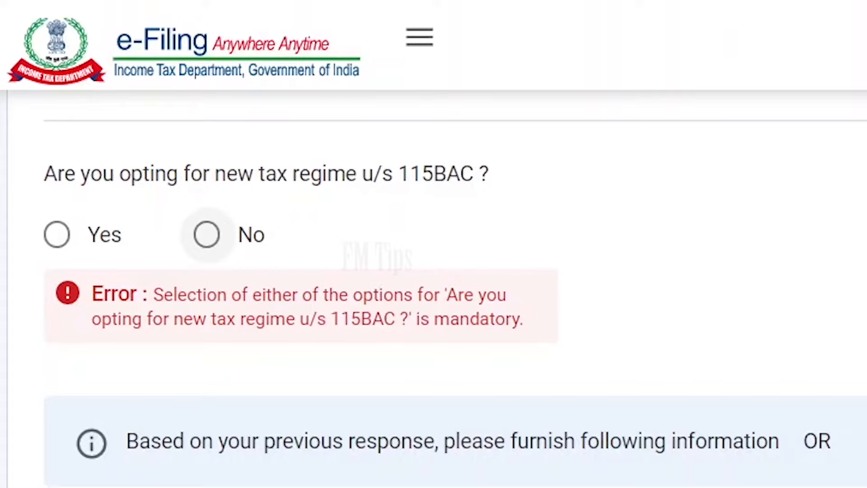
pyautogui.click(206, 235)
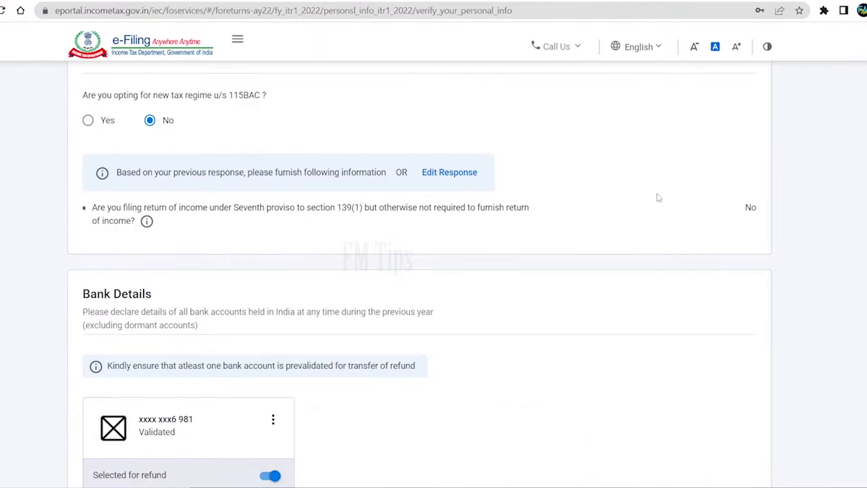
pyautogui.scroll(-7, 662, 231)
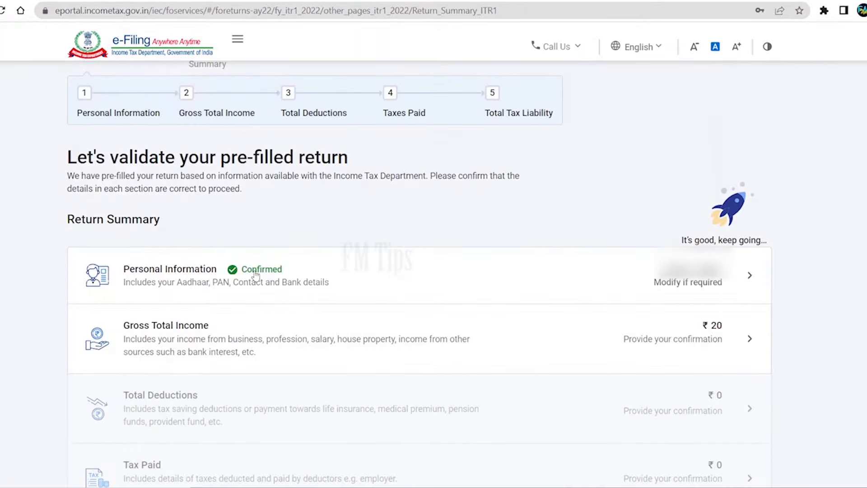
# Step: Open the Gross Total Income section, answer Yes to the House Rent Allowance exemption question, and proceed to the income source details
pyautogui.scroll(-3, 496, 266)
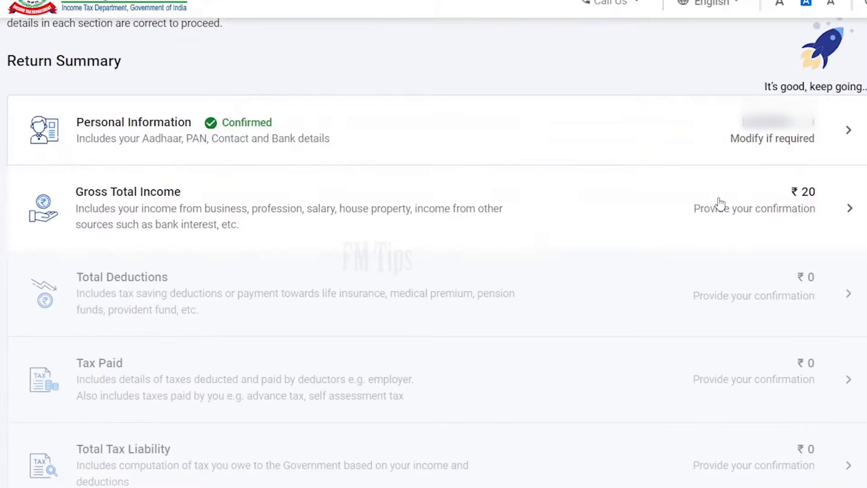
pyautogui.click(720, 204)
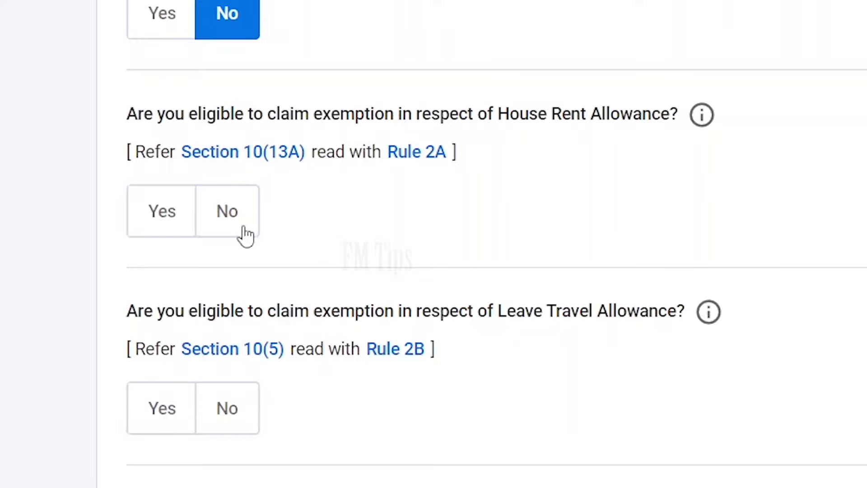
pyautogui.click(158, 224)
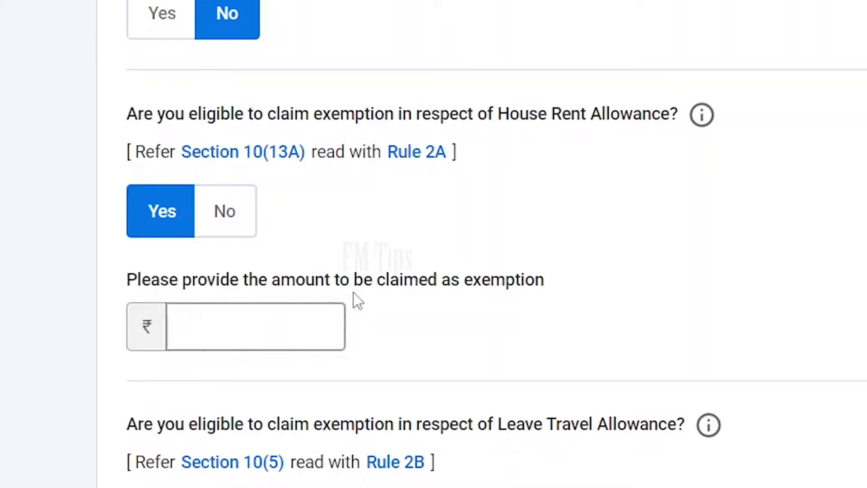
pyautogui.click(312, 328)
pyautogui.scroll(-10, 590, 274)
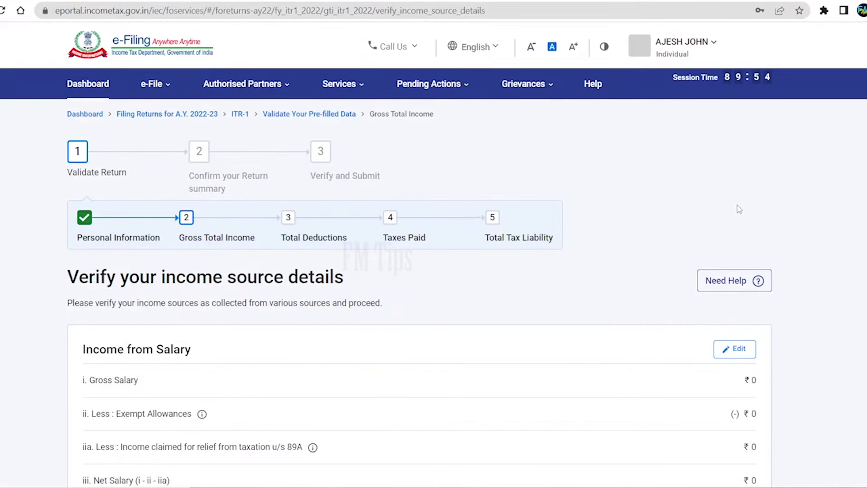
# Step: Edit Income from Salary and enter the total salary income from the PART B annexure, 7,32,863, as salary per section 17(1)
pyautogui.scroll(-3, 427, 220)
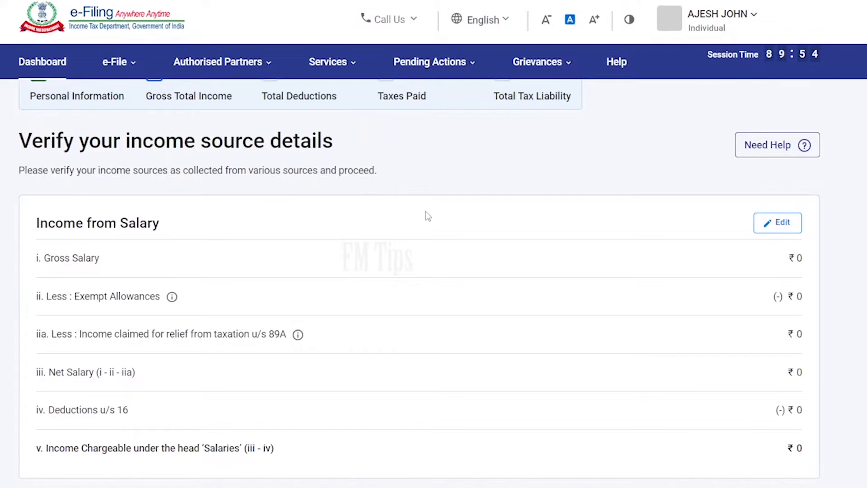
pyautogui.click(771, 224)
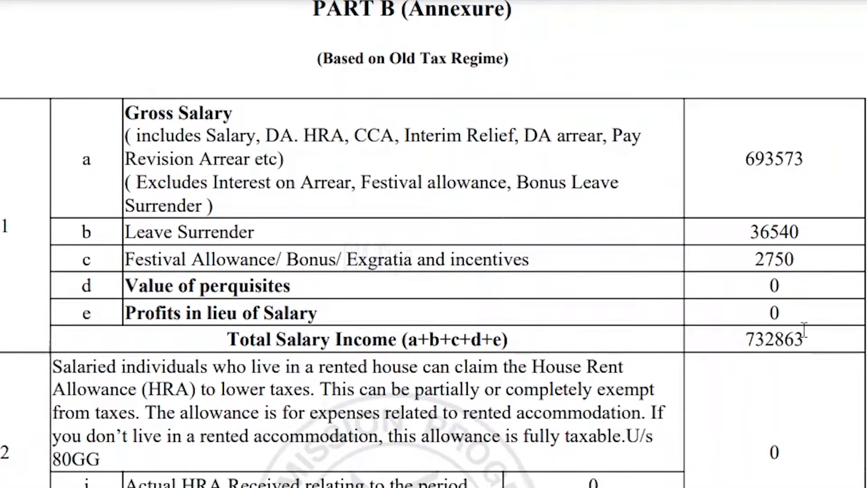
pyautogui.tripleClick(336, 344)
pyautogui.doubleClick(762, 336)
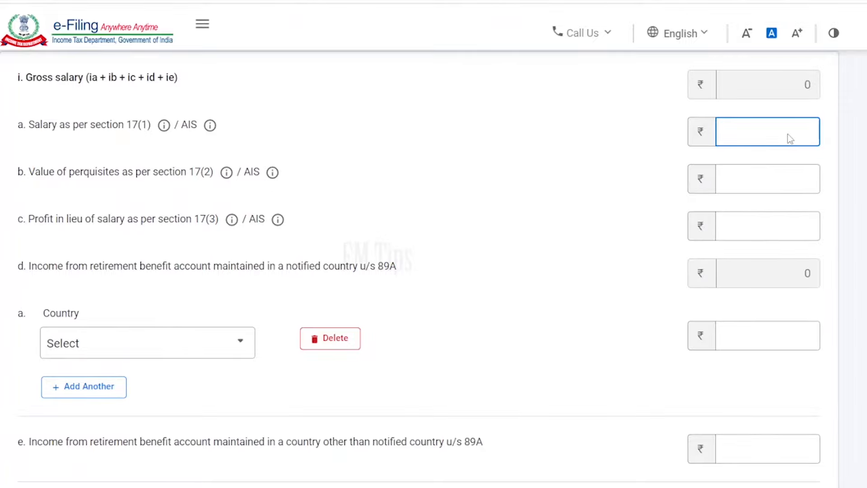
pyautogui.write('7,32,863')
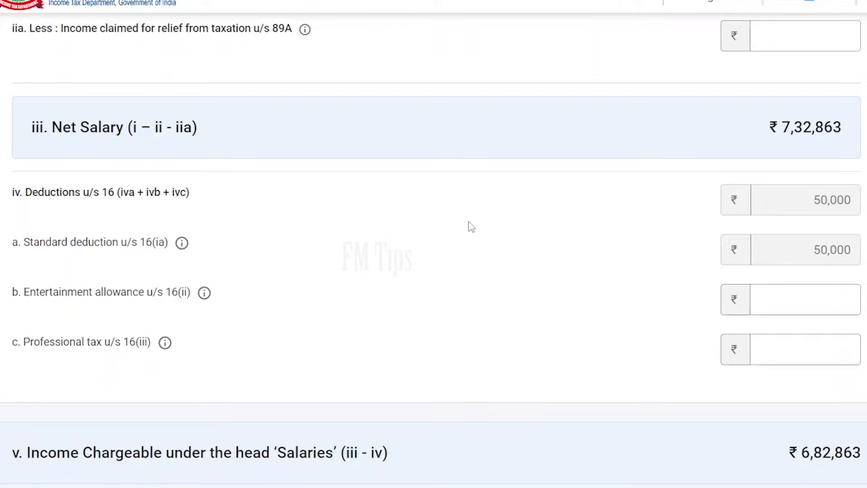
# Step: Enter 2,500 as the professional tax u/s 16(iii), review the salary entries, and save the salary income
pyautogui.click(807, 347)
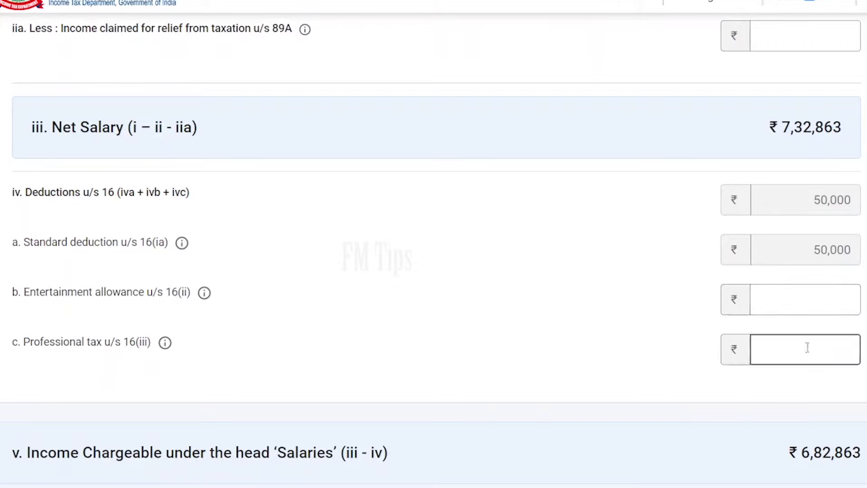
pyautogui.moveTo(24, 344); pyautogui.dragTo(119, 347)
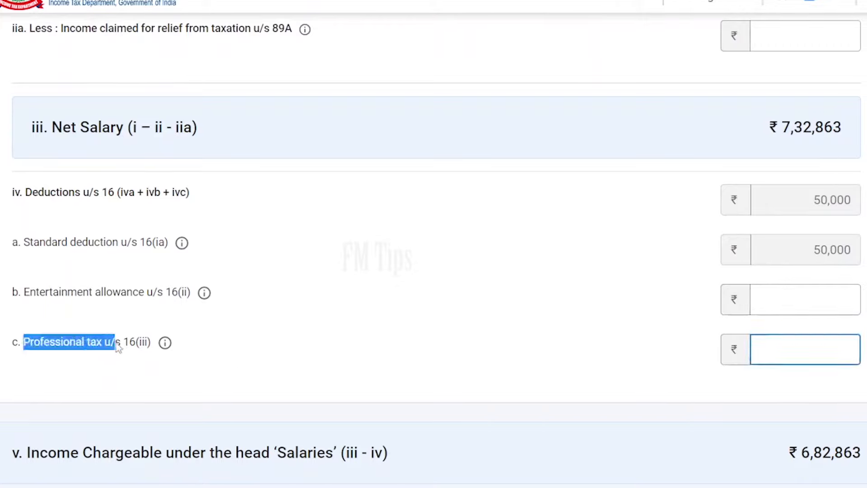
pyautogui.click(810, 355)
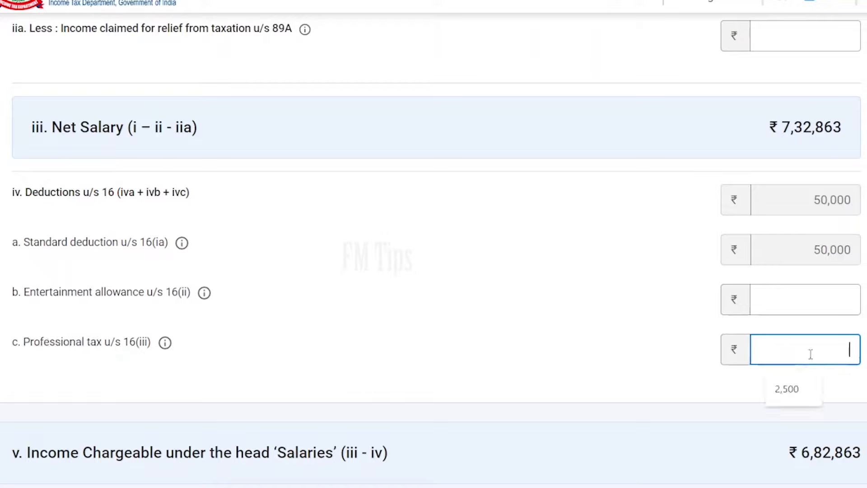
pyautogui.write('2500')
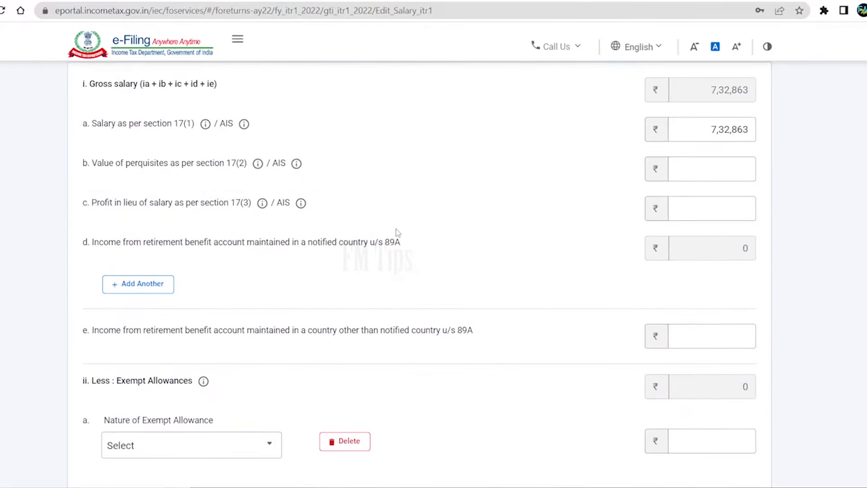
pyautogui.scroll(3, 398, 233)
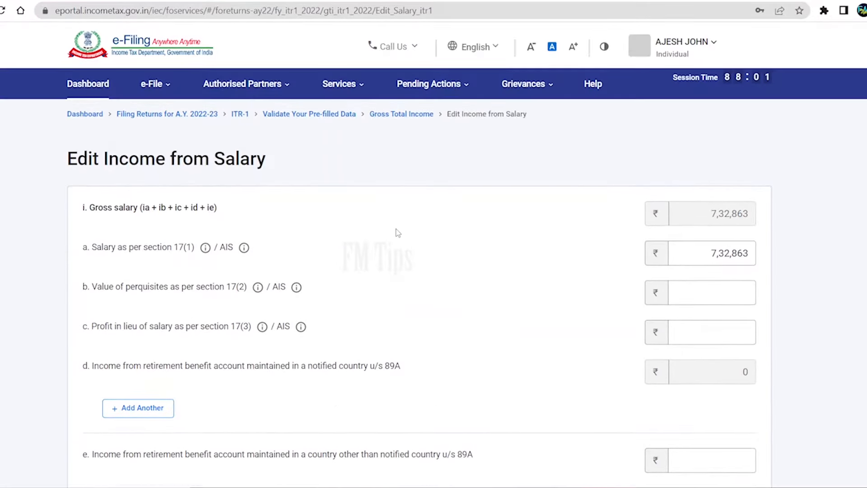
pyautogui.scroll(-8, 447, 257)
pyautogui.scroll(-7, 658, 366)
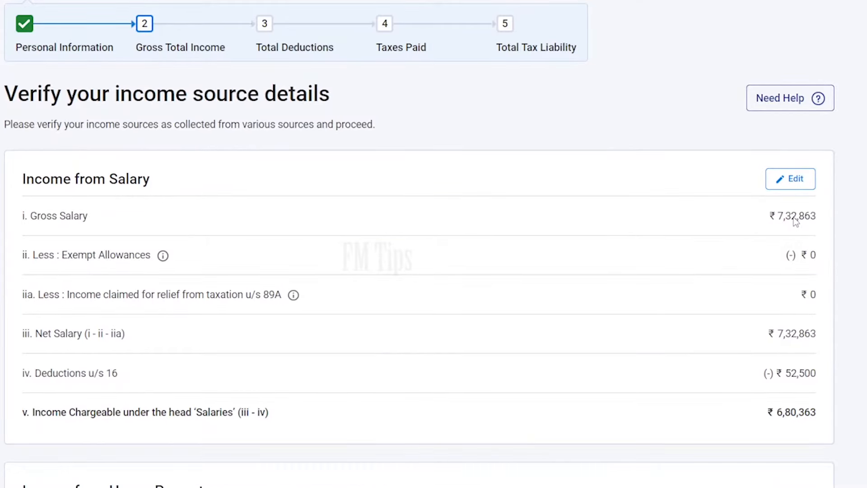
# Step: Open the House Property income breakup, set the property type to Self Occupied, and look up the housing loan interest in the annexure
pyautogui.scroll(-2, 796, 221)
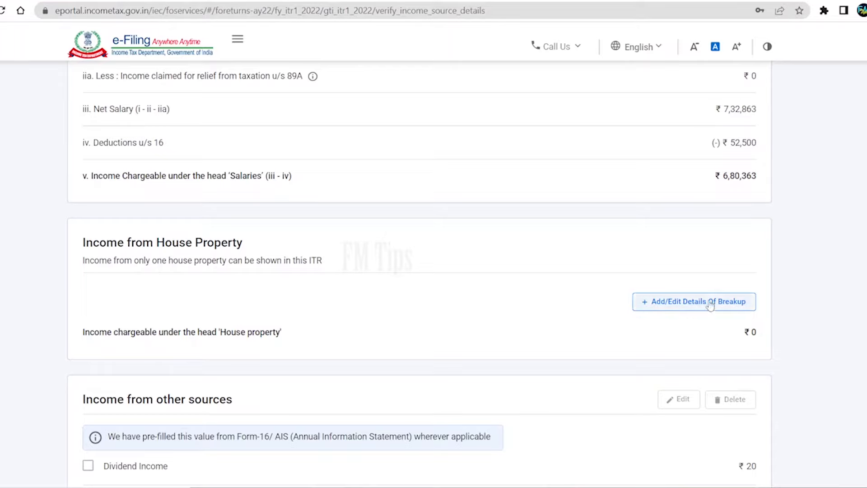
pyautogui.click(692, 307)
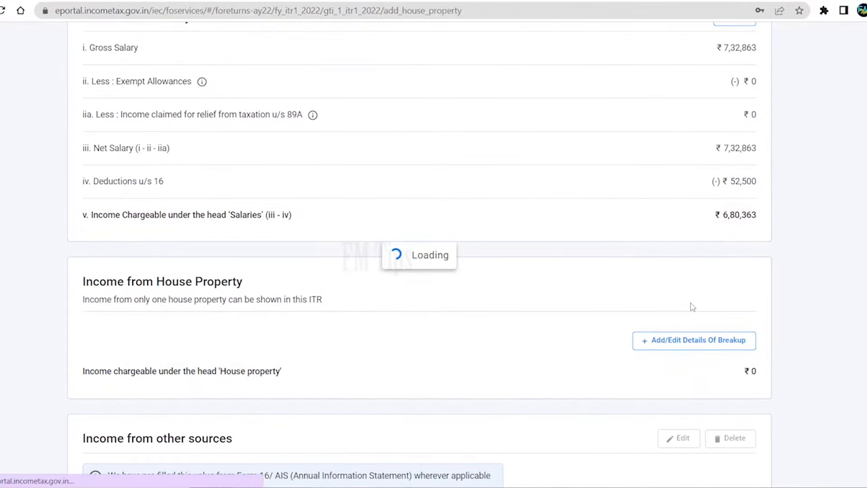
pyautogui.scroll(-3, 469, 164)
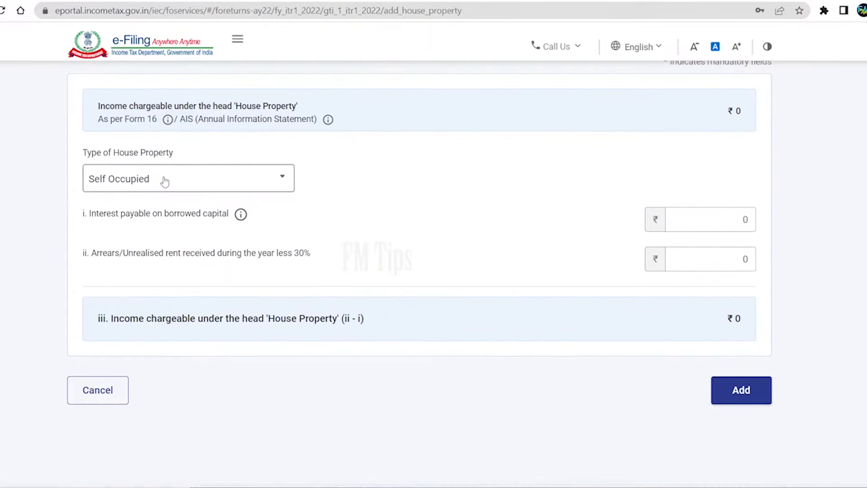
pyautogui.click(162, 181)
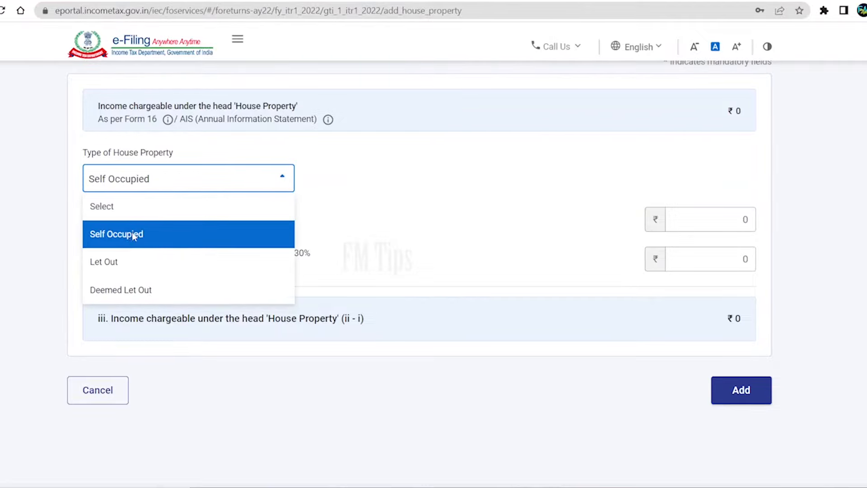
pyautogui.click(134, 235)
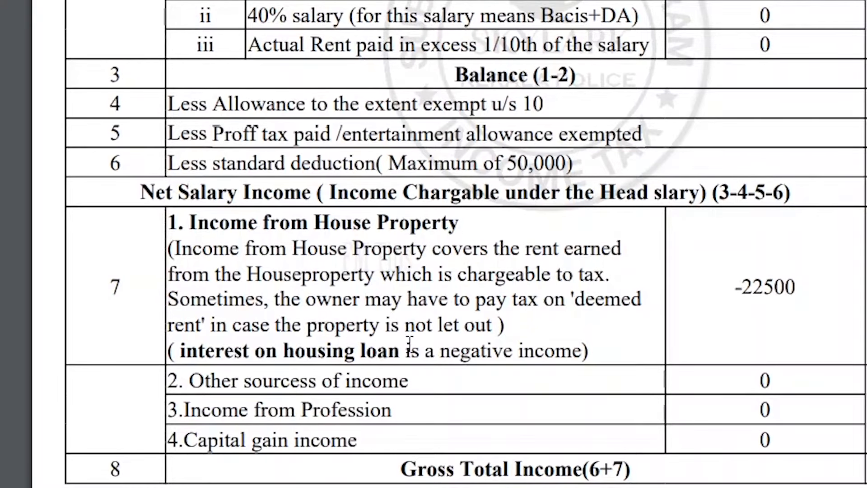
pyautogui.doubleClick(770, 296)
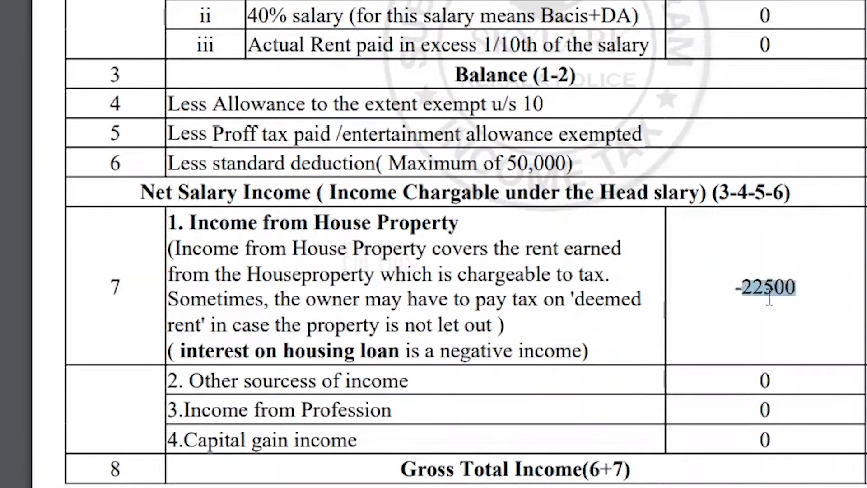
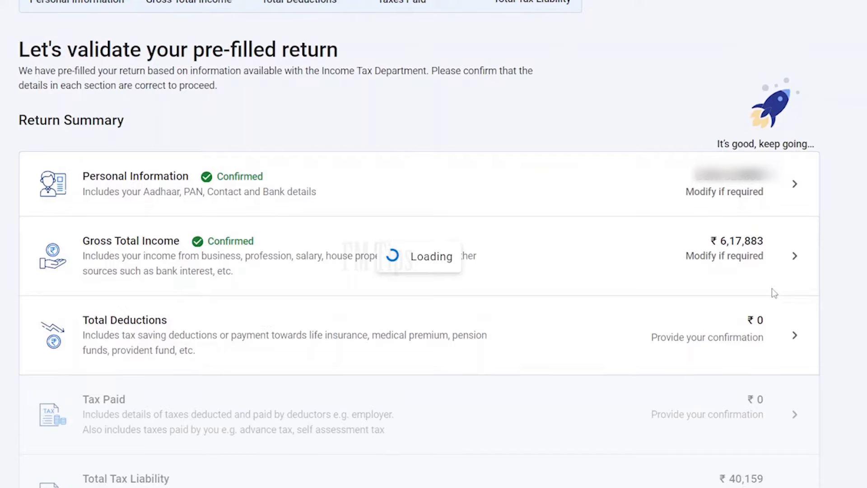
# Step: Open the Total Deductions section and answer No to donations, scientific research or rural development donations, and section 80GG
pyautogui.click(794, 335)
pyautogui.moveTo(559, 198)
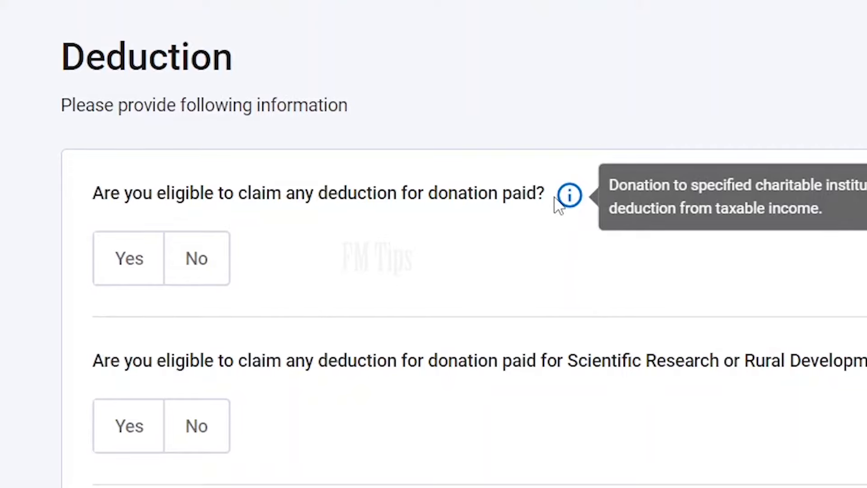
pyautogui.click(196, 258)
pyautogui.click(196, 426)
pyautogui.scroll(-5, 197, 316)
pyautogui.click(94, 158)
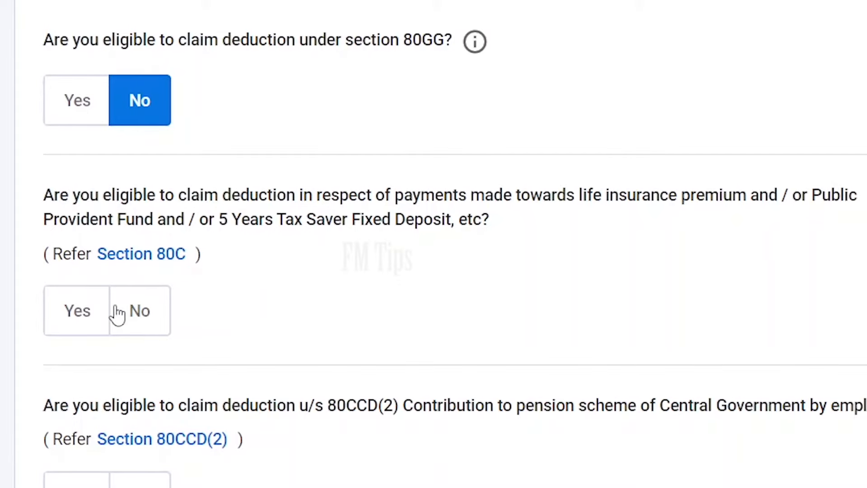
# Step: Answer Yes to the section 80C deduction and enter 1,54,948 from the annexure's Deduction under chapter VIA table
pyautogui.click(61, 314)
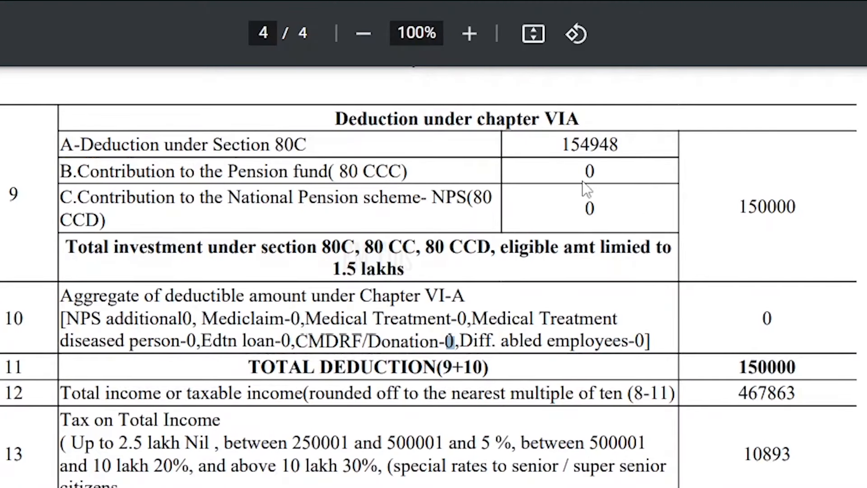
pyautogui.doubleClick(333, 250)
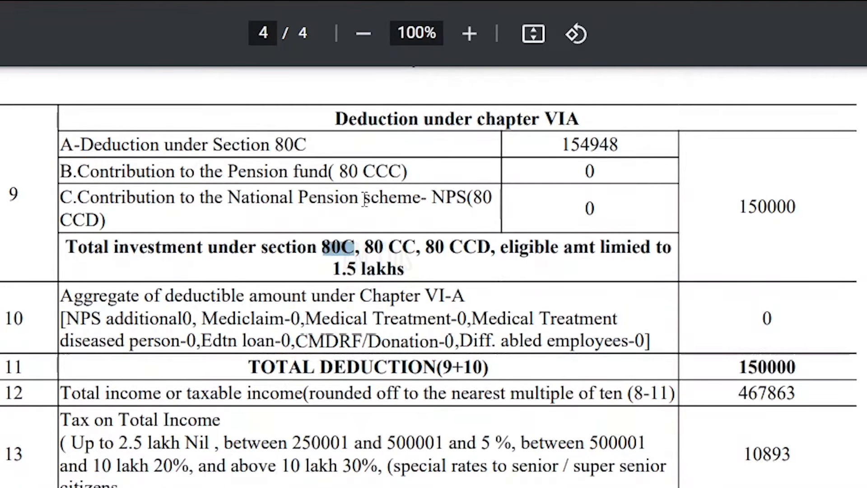
pyautogui.doubleClick(298, 146)
pyautogui.moveTo(82, 145); pyautogui.dragTo(309, 144)
pyautogui.click(557, 146)
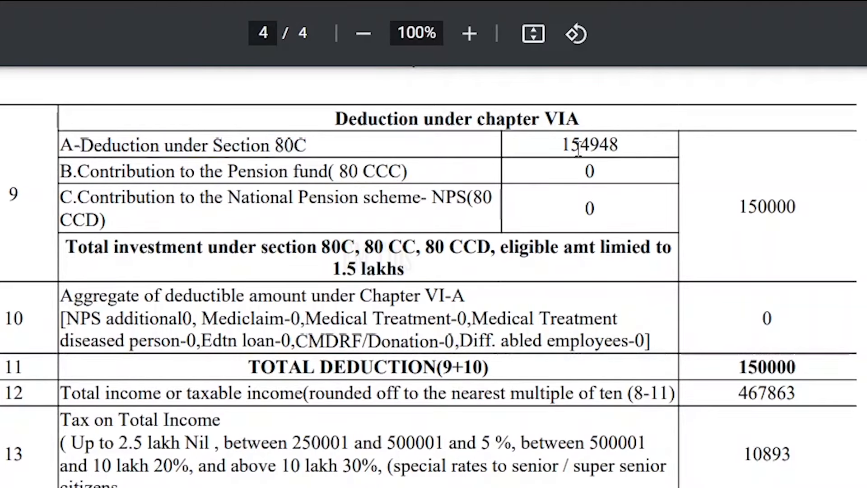
pyautogui.doubleClick(602, 143)
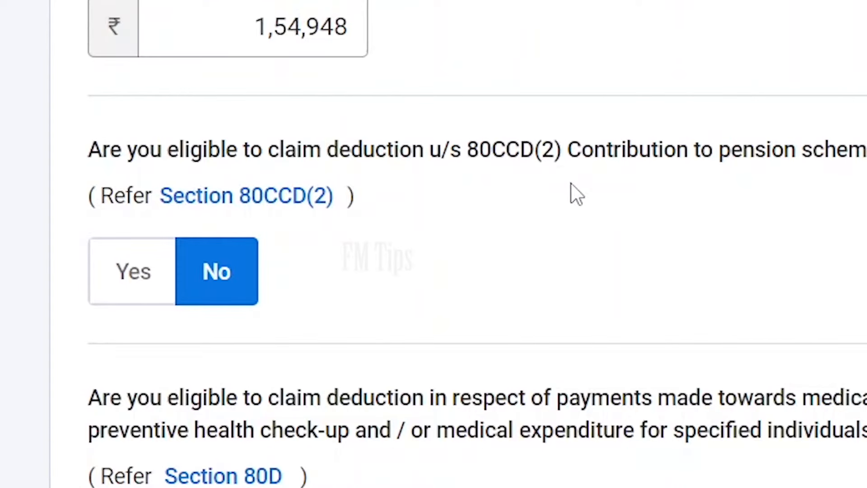
# Step: Answer No to the medical insurance deduction (80D) and the higher education loan interest deduction (80E)
pyautogui.moveTo(582, 116); pyautogui.dragTo(728, 121)
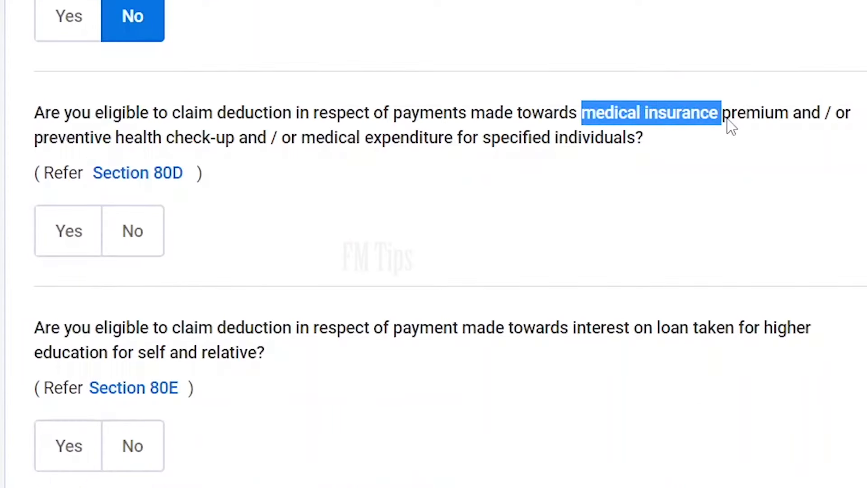
pyautogui.click(132, 230)
pyautogui.scroll(-3, 132, 231)
pyautogui.moveTo(54, 120); pyautogui.dragTo(271, 123)
pyautogui.click(163, 235)
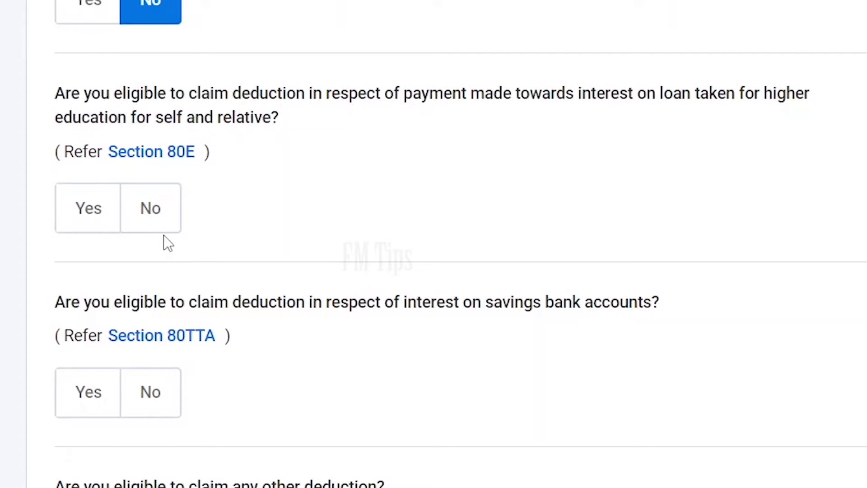
pyautogui.click(160, 210)
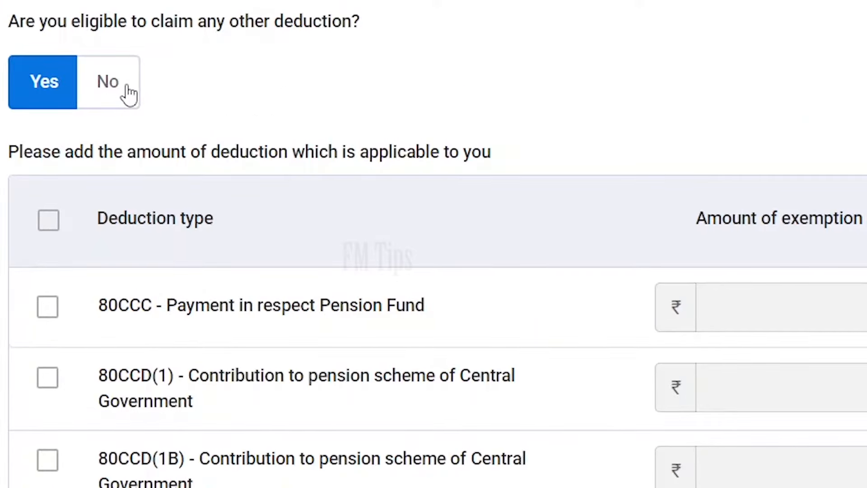
# Step: Answer Yes to claiming any other deduction and mark the 80CCD(1) and 80CCD(1B) pension scheme contributions
pyautogui.click(129, 93)
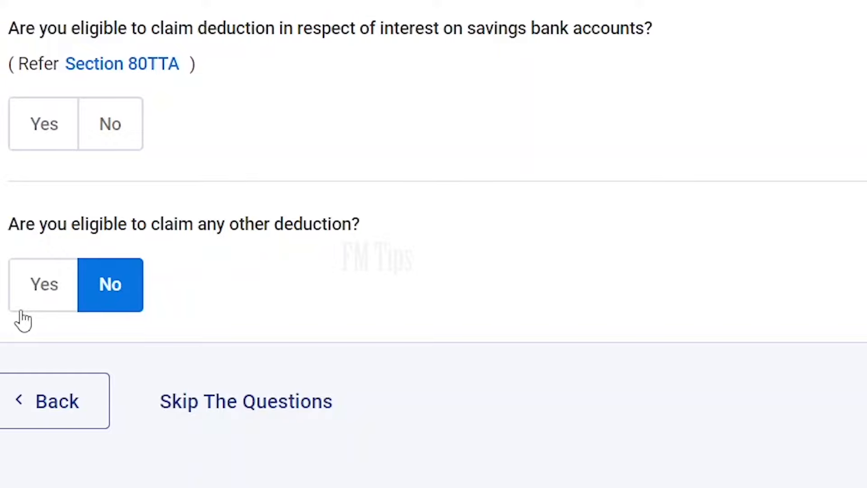
pyautogui.click(58, 296)
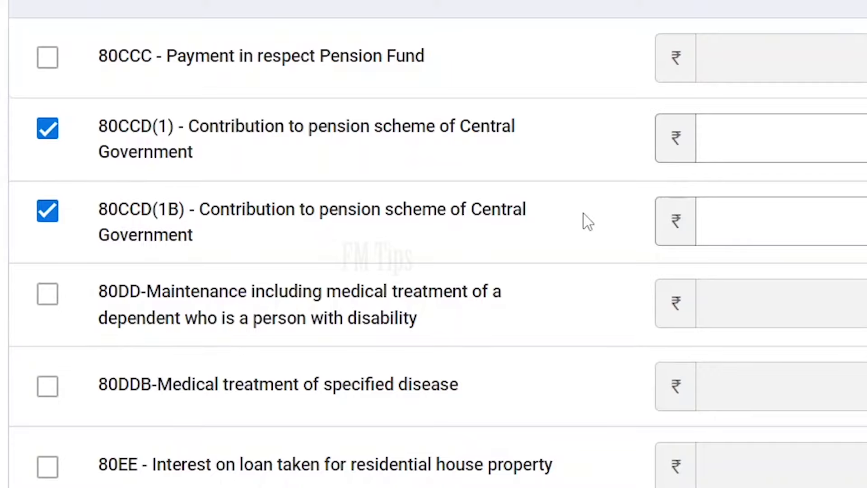
pyautogui.scroll(-10, 587, 221)
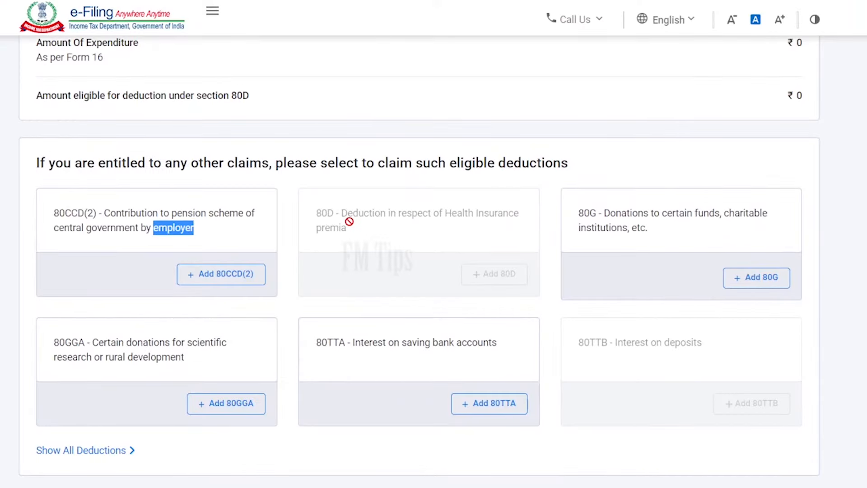
# Step: Review the section 80C and 80D deduction entries and confirm the Total Deductions section
pyautogui.scroll(2, 350, 222)
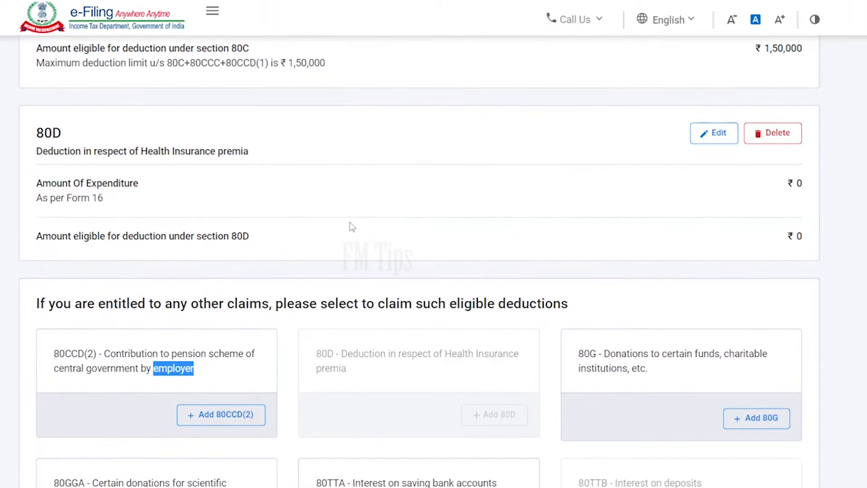
pyautogui.scroll(3, 351, 222)
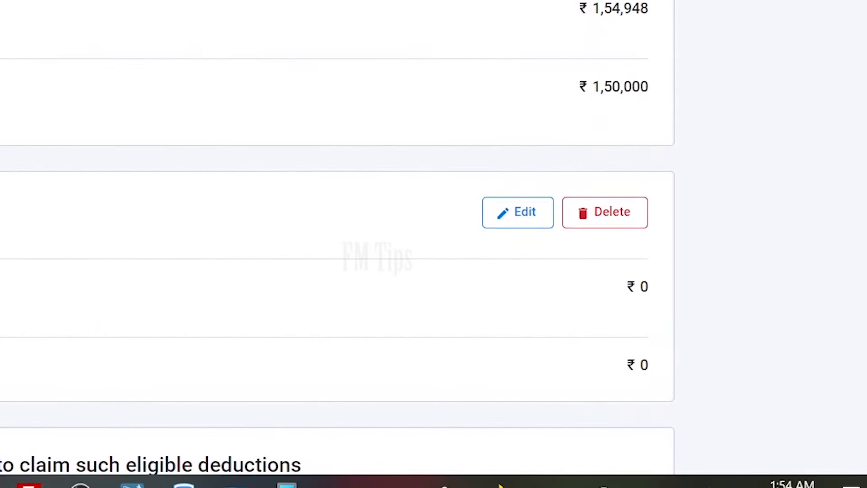
pyautogui.scroll(-5, 702, 342)
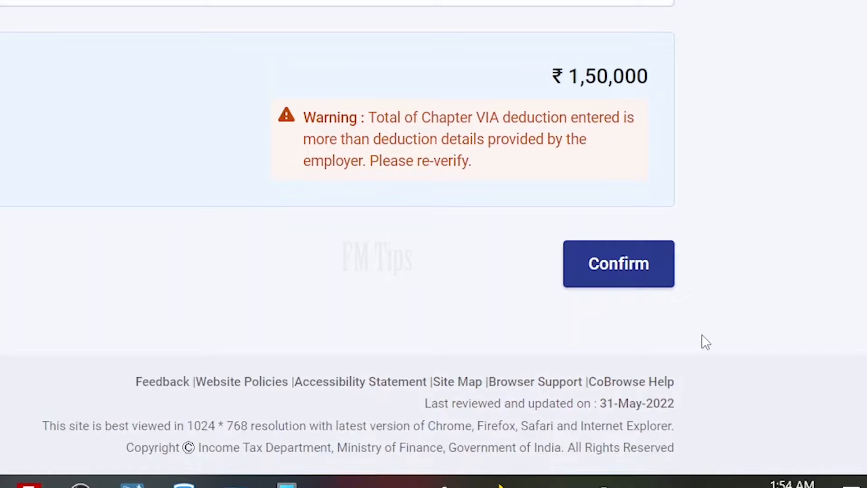
pyautogui.click(619, 277)
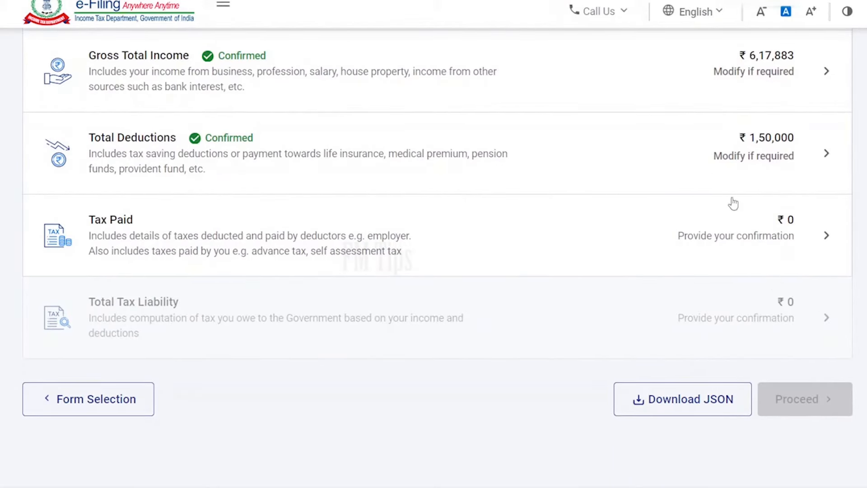
# Step: Open the Tax Paid section, review the TDS, TCS, and advance and self-assessment tax entries, and confirm the section
pyautogui.click(799, 236)
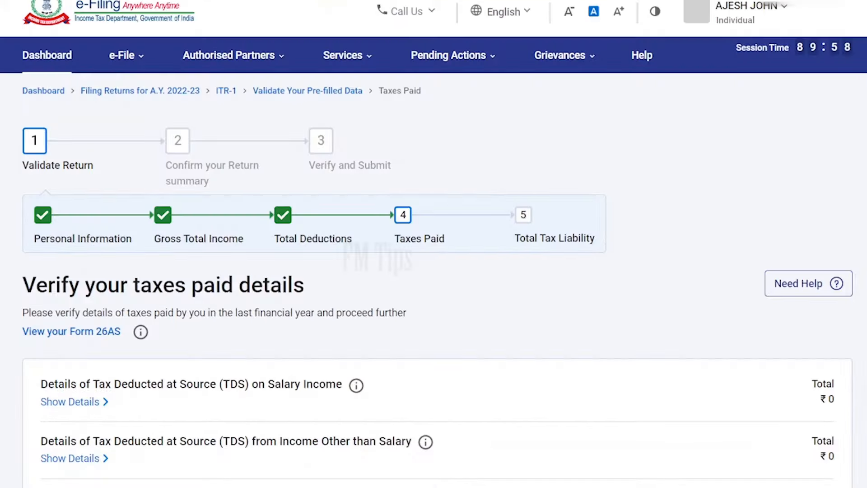
pyautogui.scroll(-3, 160, 251)
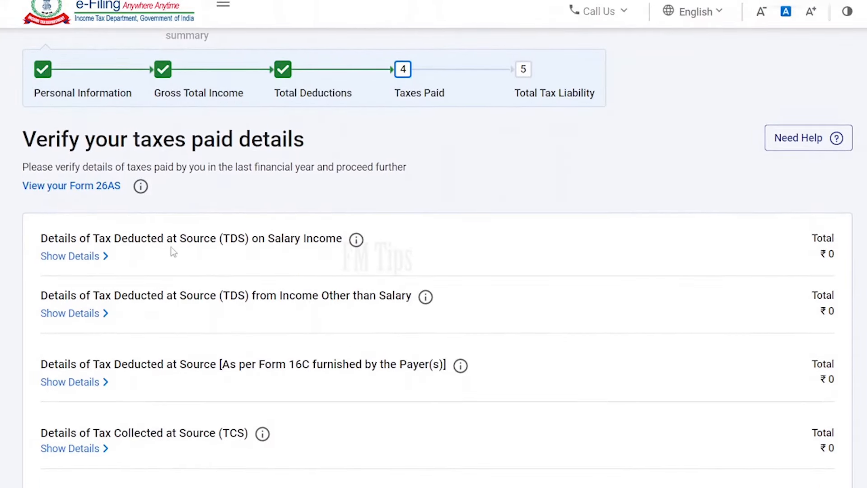
pyautogui.scroll(-3, 277, 245)
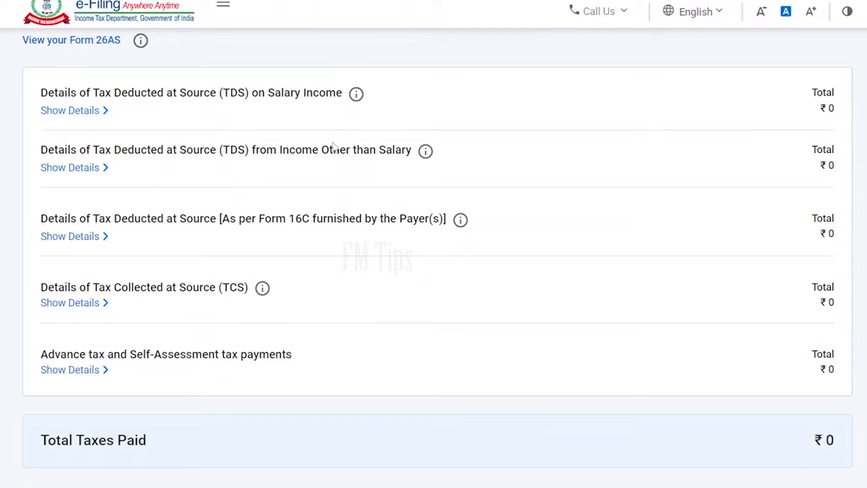
pyautogui.scroll(-2, 149, 231)
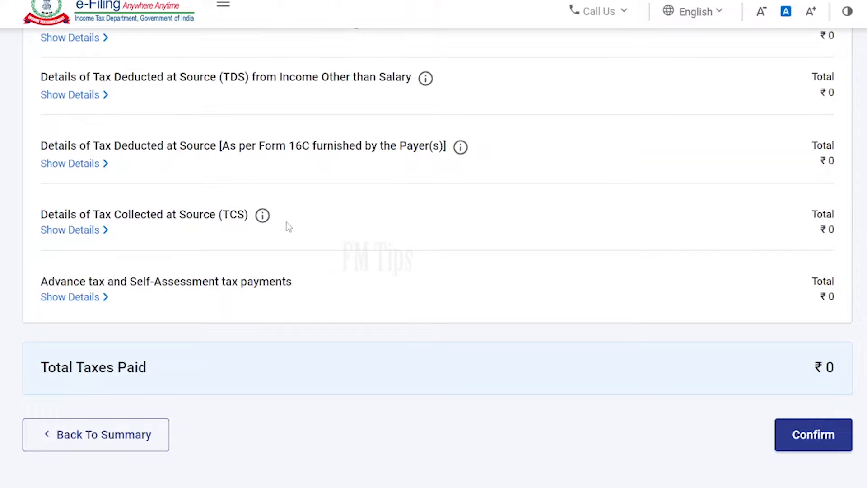
pyautogui.scroll(-2, 285, 228)
pyautogui.scroll(2, 163, 161)
pyautogui.scroll(-2, 285, 230)
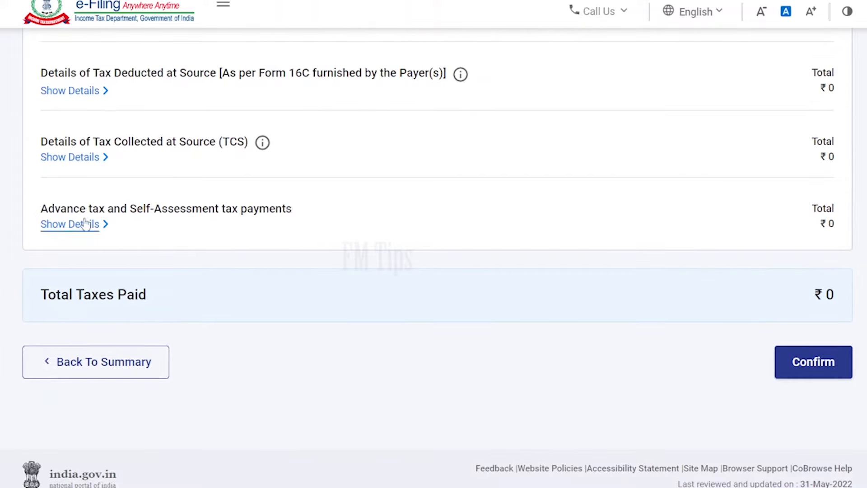
pyautogui.click(797, 362)
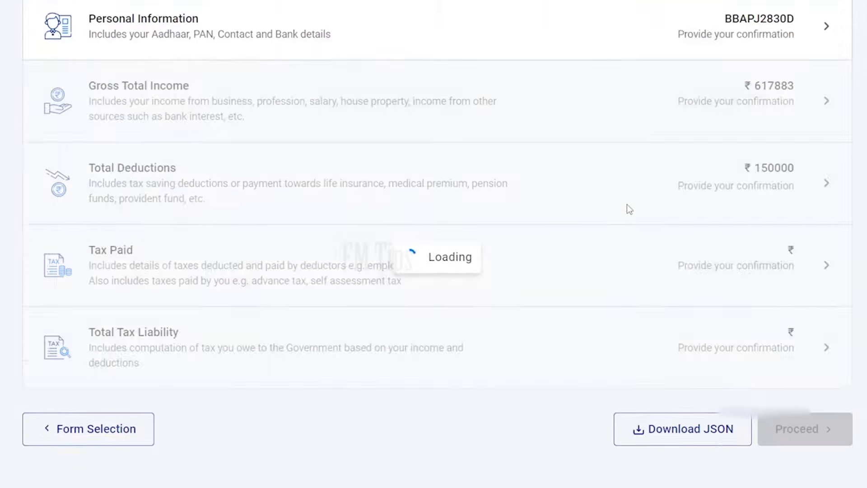
# Step: Open the Total Tax Liability section and review the computation of income and tax
pyautogui.scroll(-5, 630, 207)
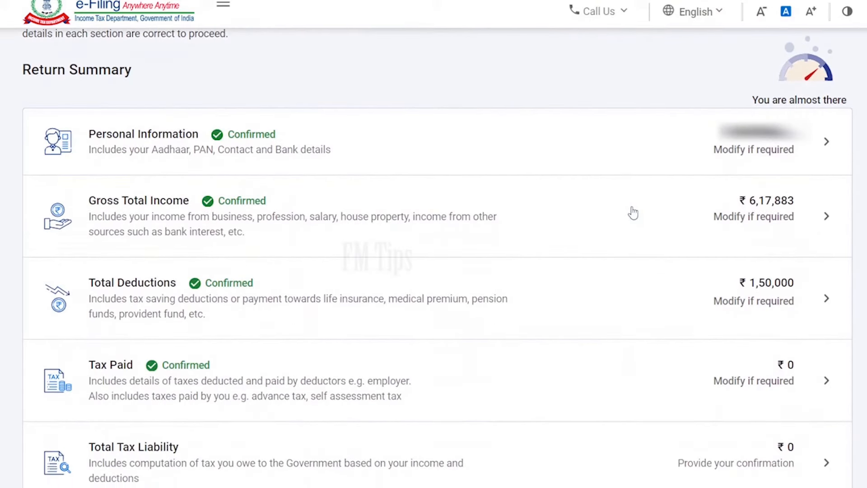
pyautogui.scroll(-2, 632, 213)
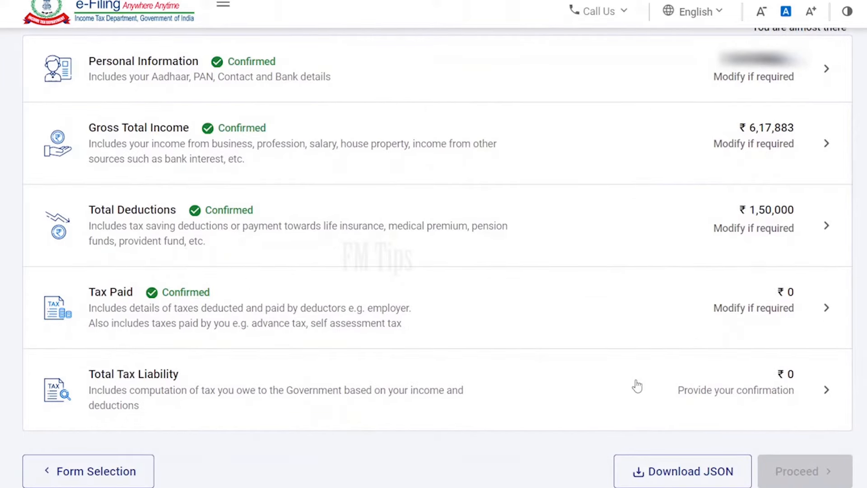
pyautogui.scroll(-2, 635, 386)
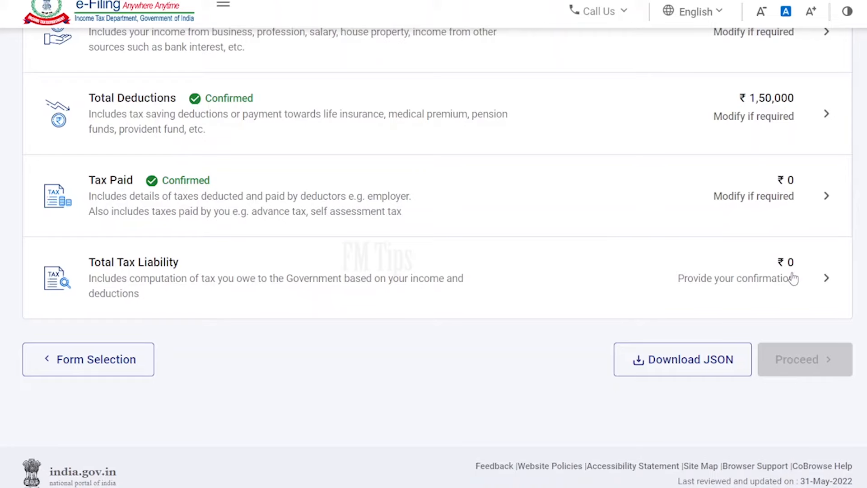
pyautogui.click(791, 274)
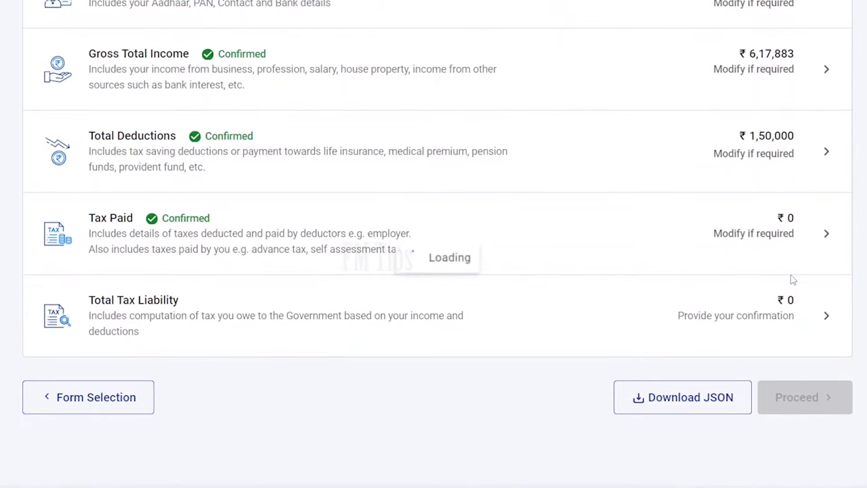
pyautogui.click(836, 351)
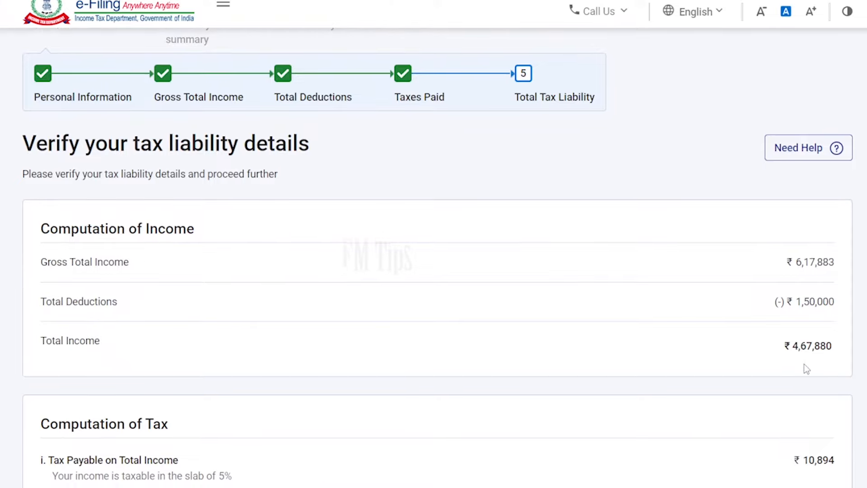
pyautogui.scroll(-3, 808, 375)
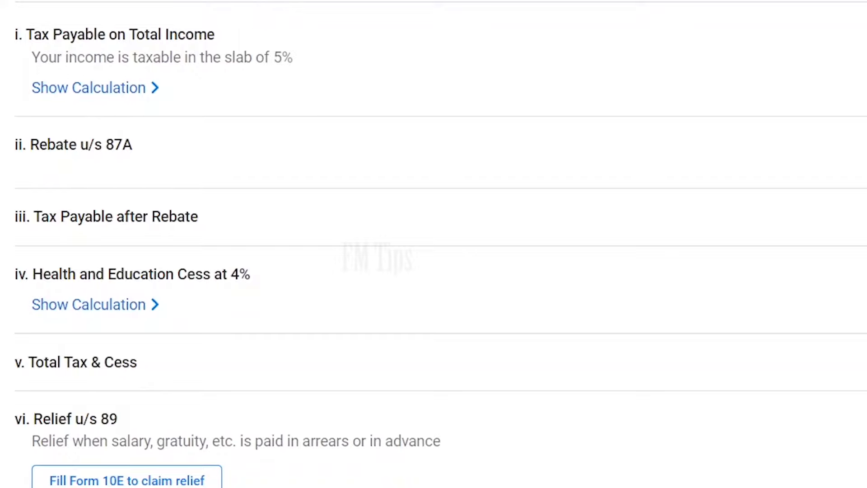
pyautogui.scroll(-2, 434, 243)
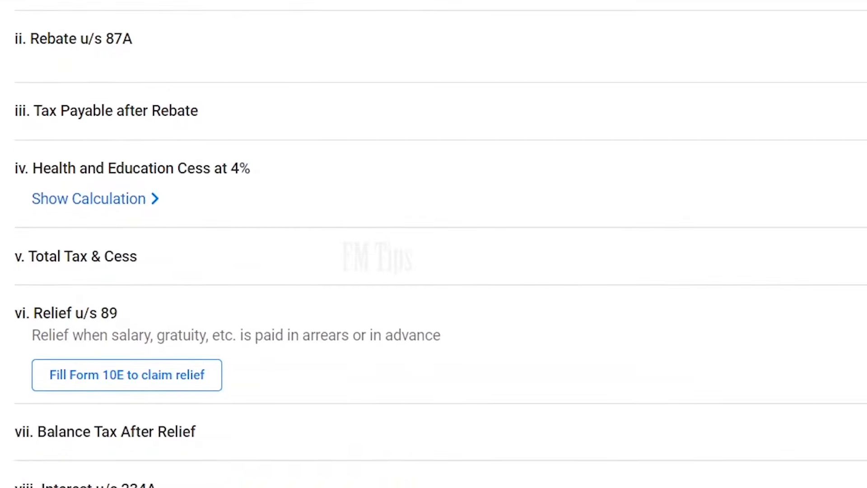
pyautogui.scroll(-2, 433, 244)
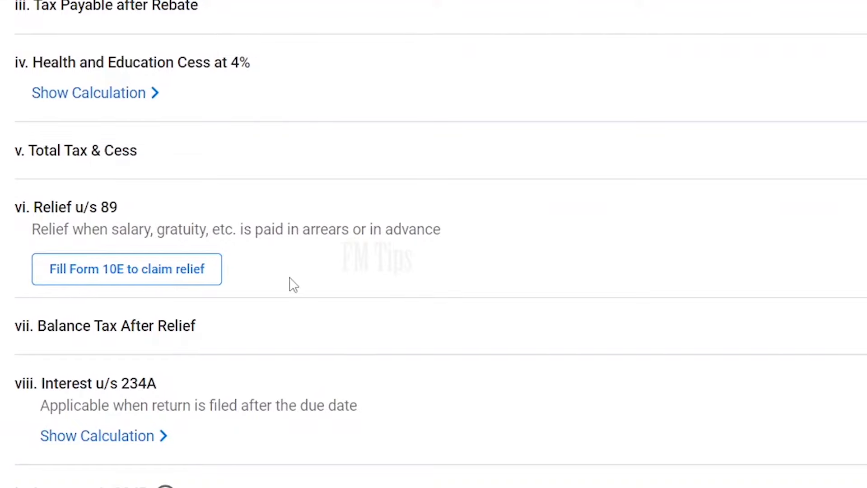
# Step: Request Form 10E for claiming relief under section 89, and confirm the Total Tax Liability section
pyautogui.click(163, 275)
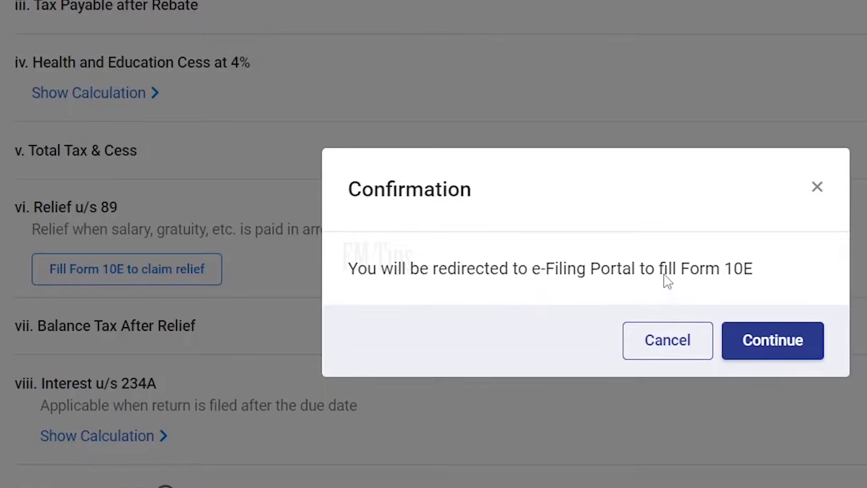
pyautogui.click(796, 350)
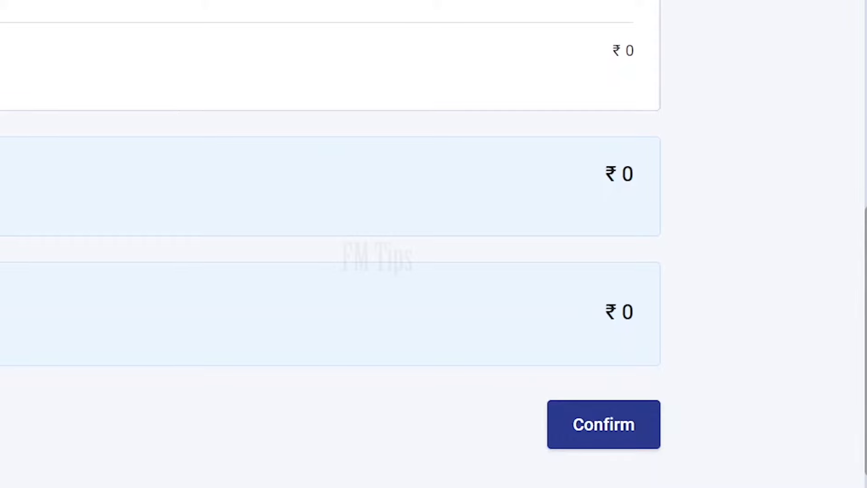
pyautogui.click(593, 428)
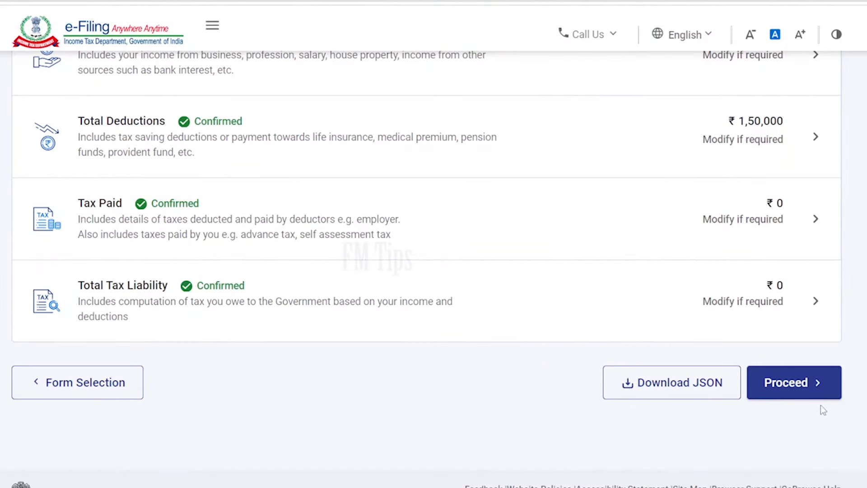
# Step: Proceed from the return summary and review the taxable income calculation and the payment amount due
pyautogui.click(796, 387)
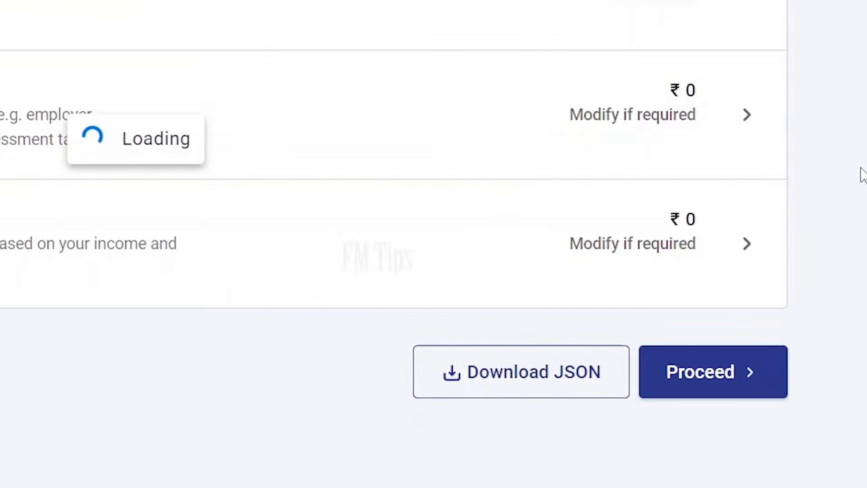
pyautogui.scroll(-5, 500, 308)
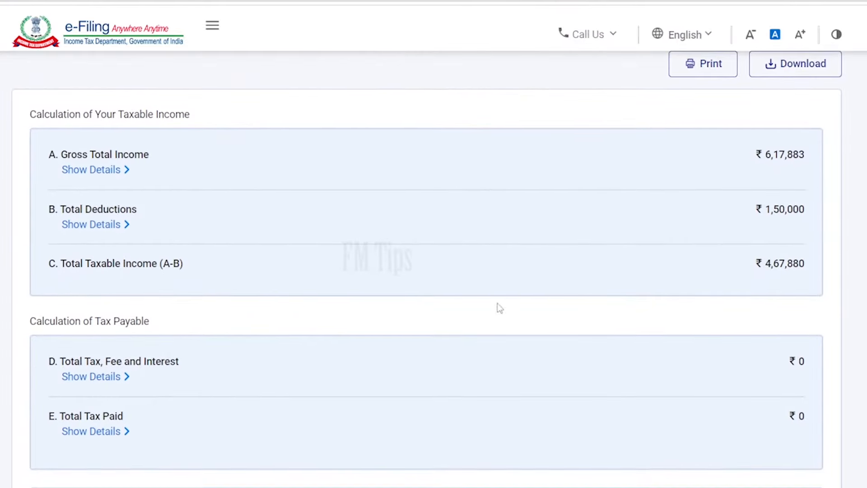
pyautogui.scroll(3, 111, 154)
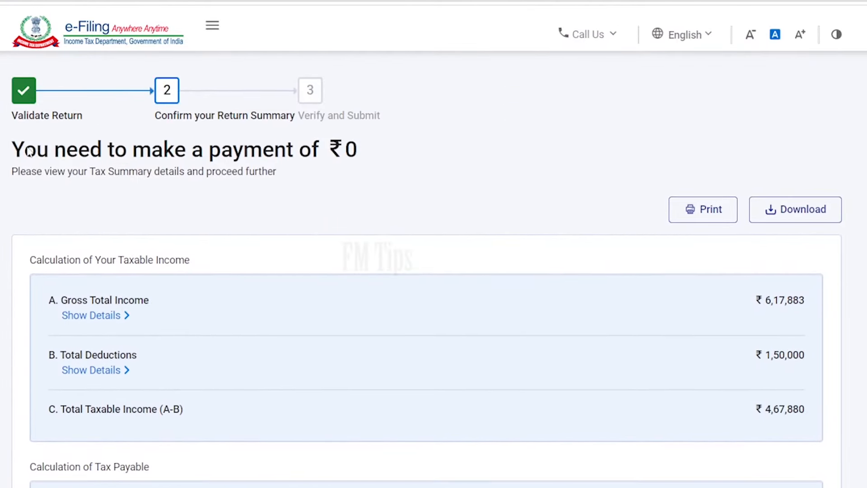
pyautogui.moveTo(30, 152); pyautogui.dragTo(365, 154)
pyautogui.click(445, 156)
# Step: Accept the taxpayer's declaration, leave the Tax Return Preparer details empty, and proceed to the return preview
pyautogui.scroll(-10, 451, 162)
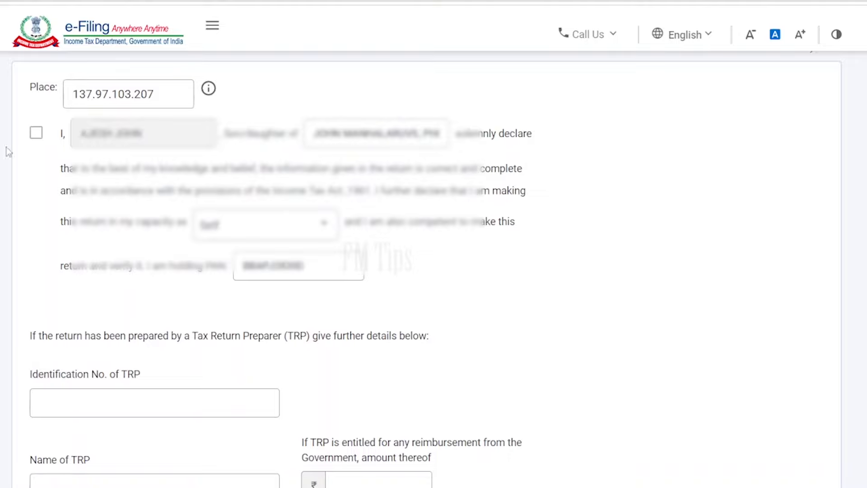
pyautogui.click(36, 134)
pyautogui.scroll(-5, 751, 294)
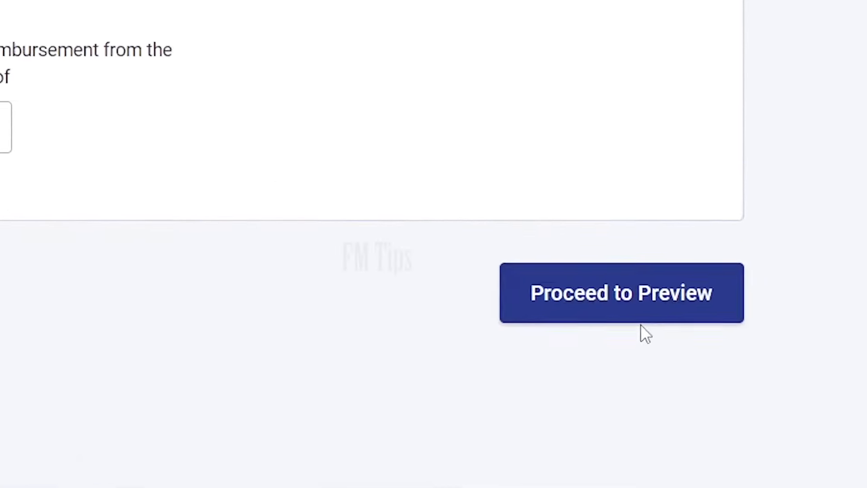
pyautogui.click(649, 302)
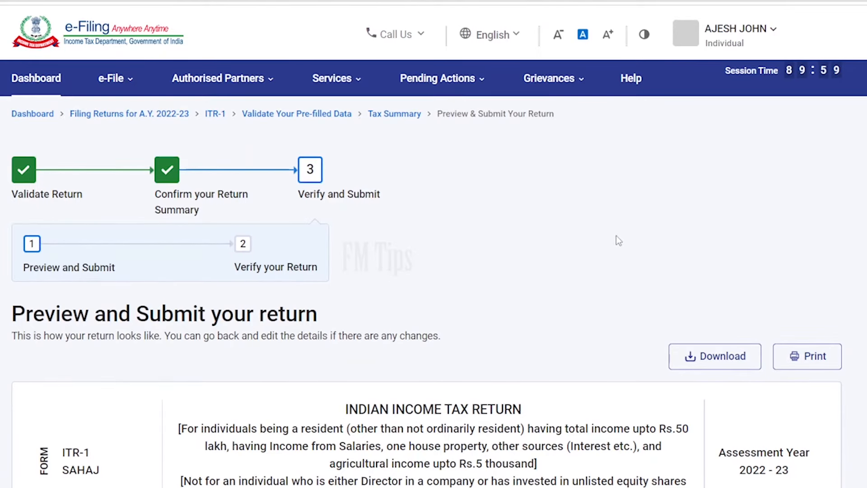
# Step: Examine the ITR-1 preview's salary, house property and other sources income entries through to the end of the form
pyautogui.scroll(-2, 615, 235)
pyautogui.scroll(-15, 614, 235)
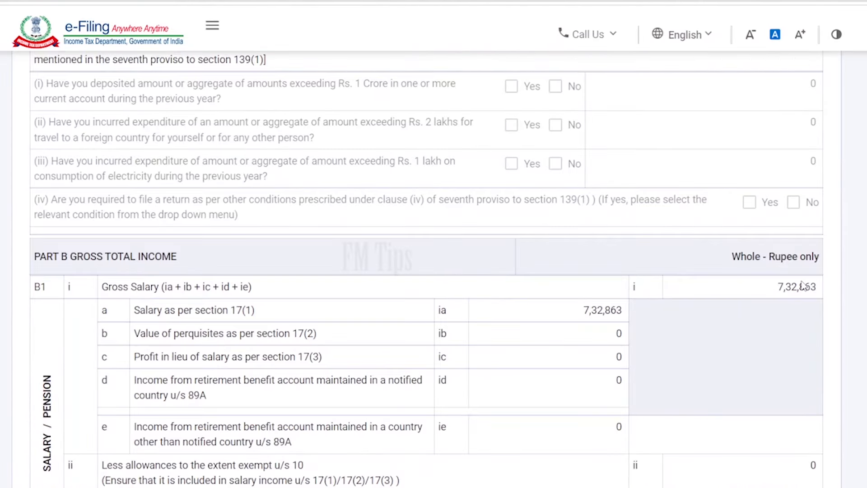
pyautogui.scroll(-3, 801, 281)
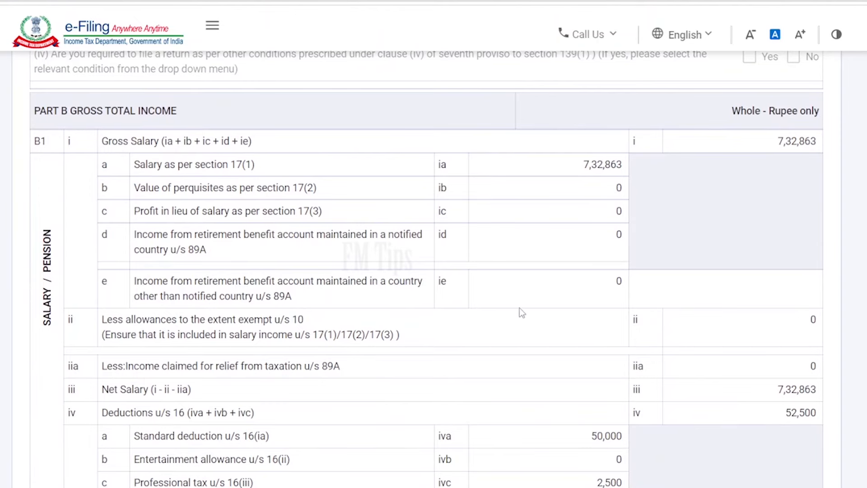
pyautogui.scroll(-5, 675, 244)
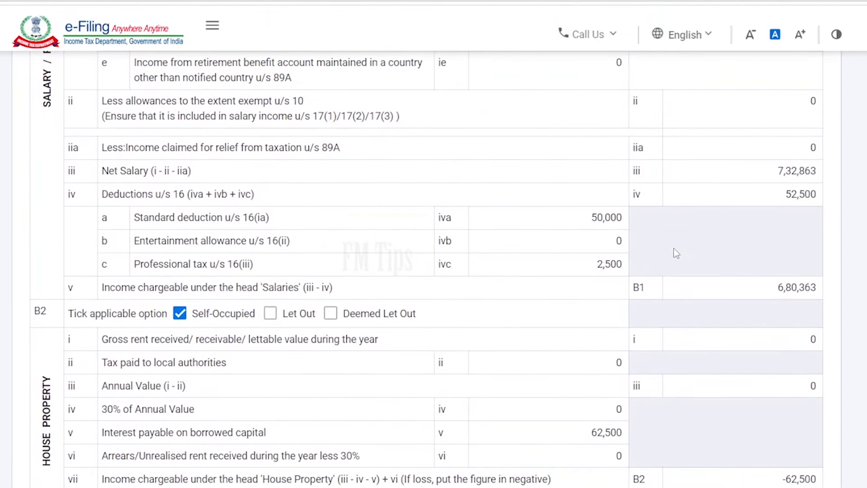
pyautogui.scroll(-8, 674, 248)
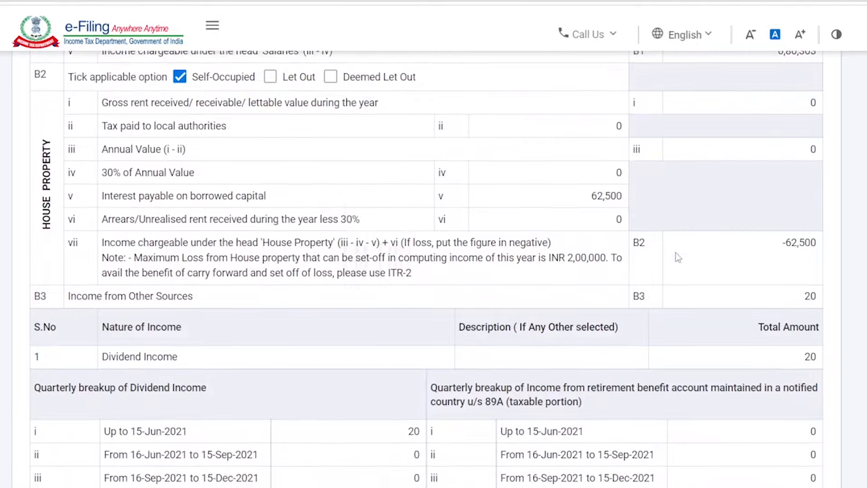
pyautogui.scroll(2, 677, 255)
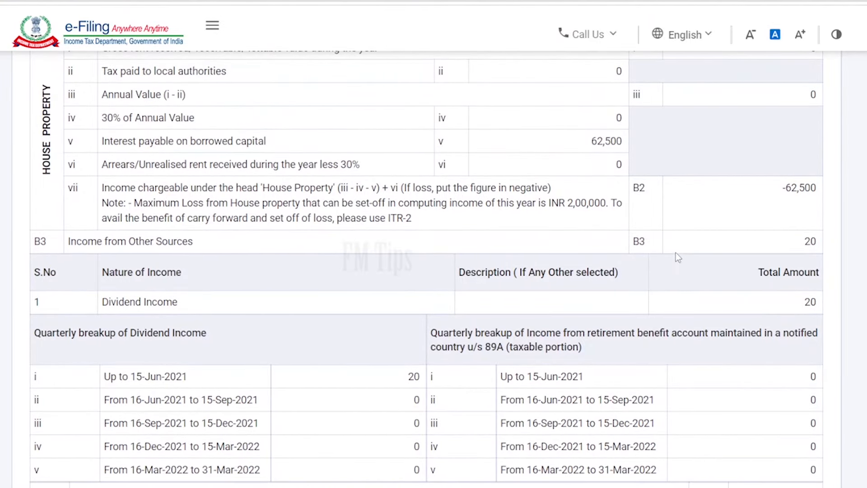
pyautogui.scroll(-15, 675, 252)
pyautogui.scroll(-8, 698, 266)
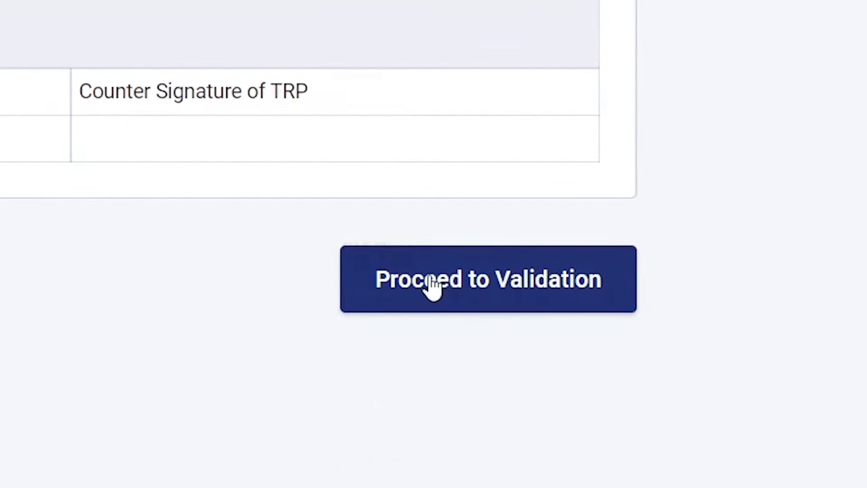
# Step: Validate the return and choose e-Verify Now as the verification method
pyautogui.click(434, 286)
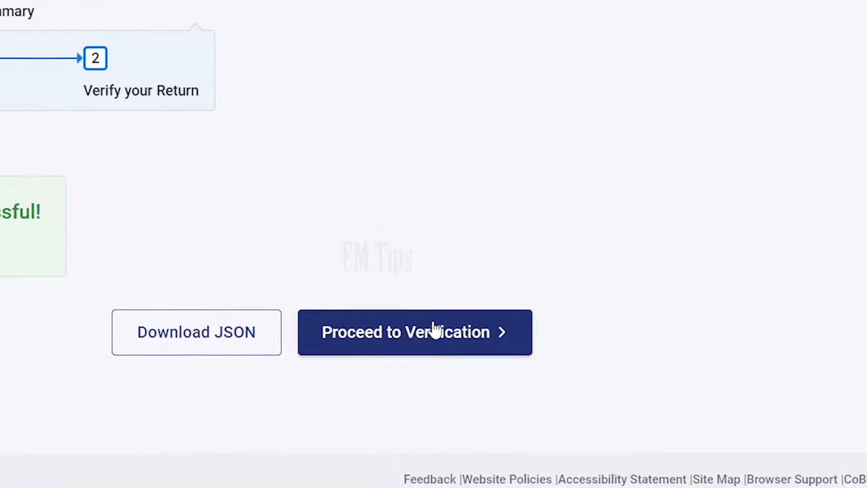
pyautogui.click(415, 326)
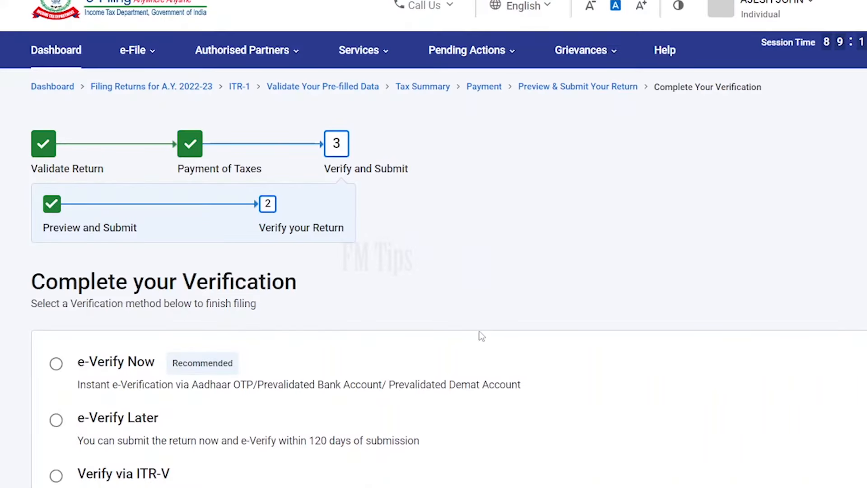
pyautogui.scroll(-4, 494, 286)
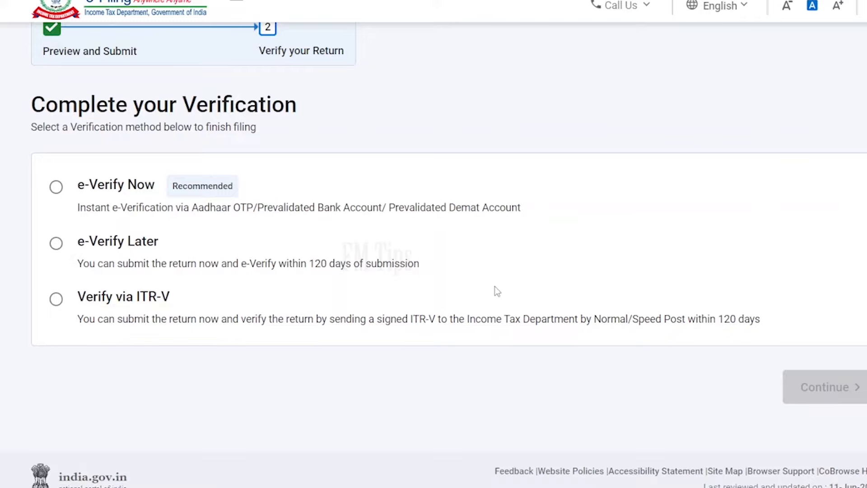
pyautogui.click(56, 186)
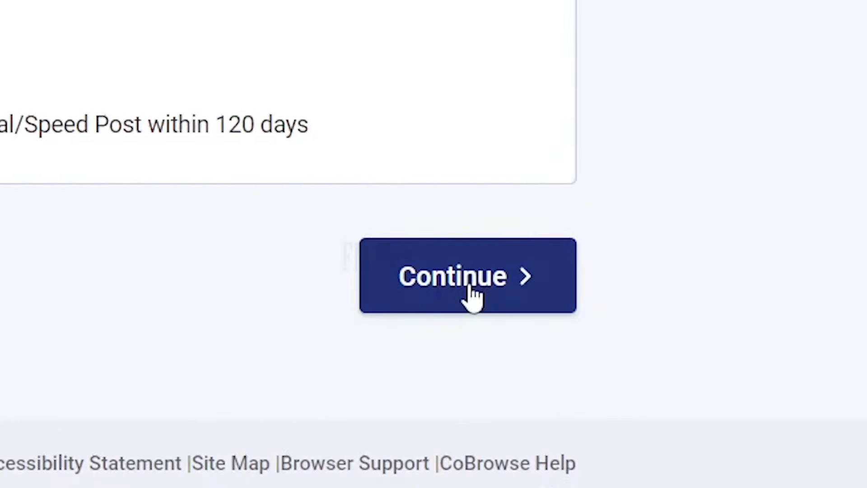
pyautogui.click(470, 293)
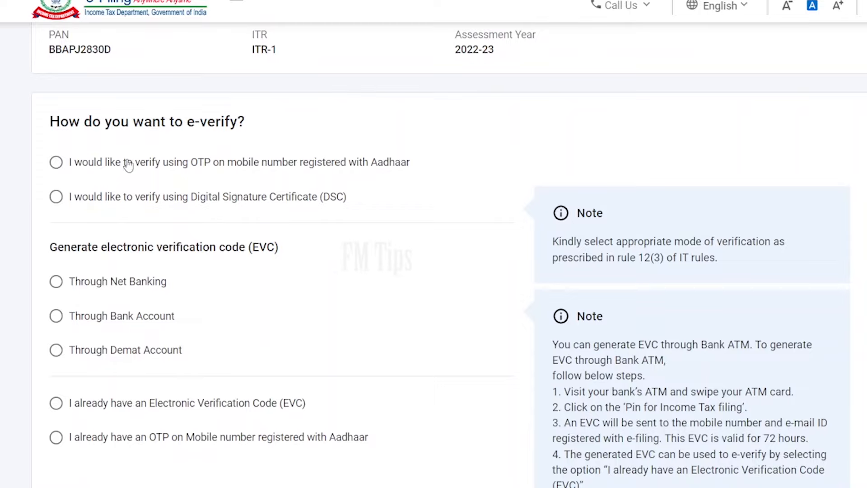
# Step: Choose verification by OTP on the Aadhaar-registered mobile number, agree to validate the Aadhaar details, and generate the OTP
pyautogui.click(56, 162)
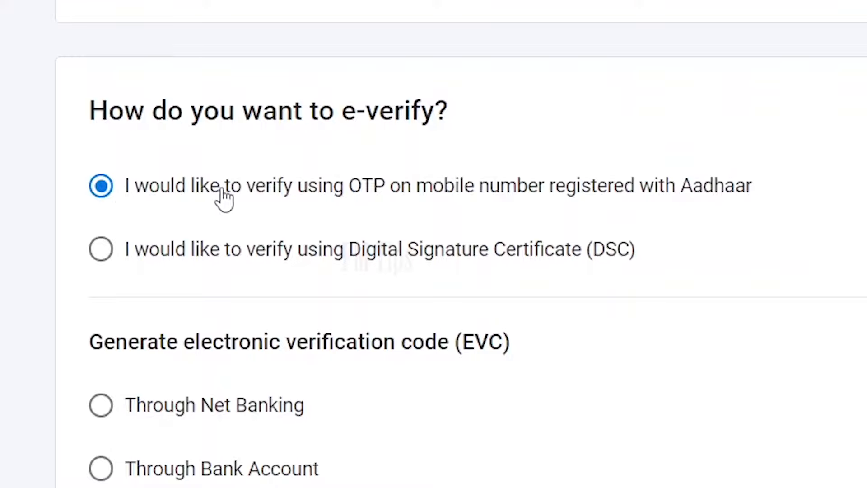
pyautogui.scroll(-5, 706, 228)
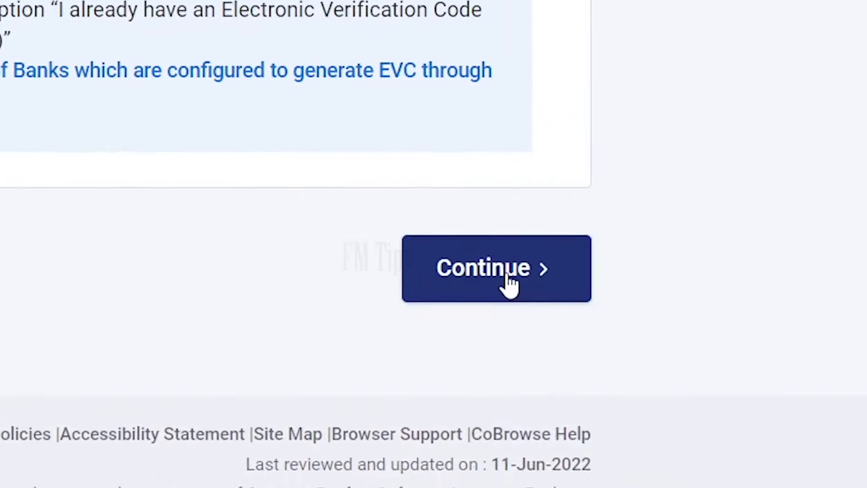
pyautogui.click(509, 284)
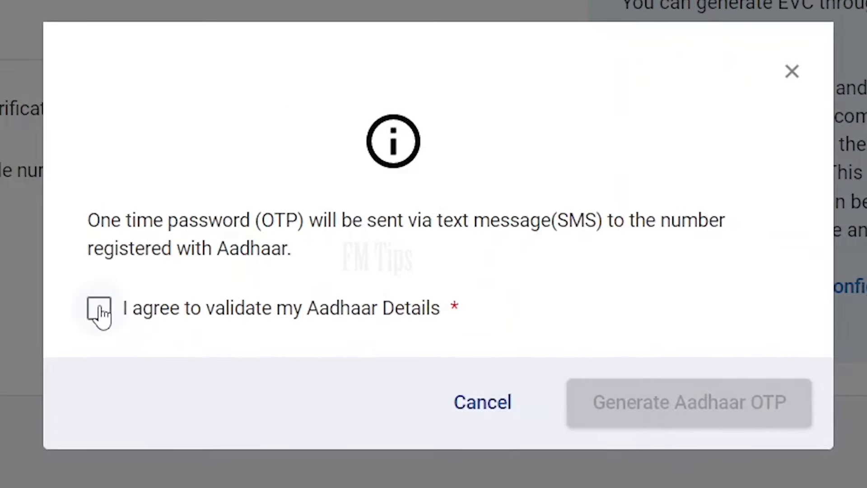
pyautogui.click(99, 311)
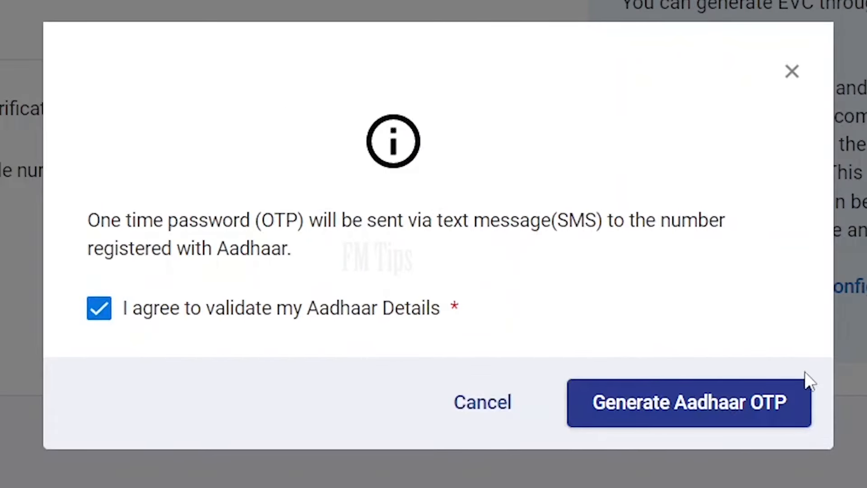
pyautogui.click(694, 411)
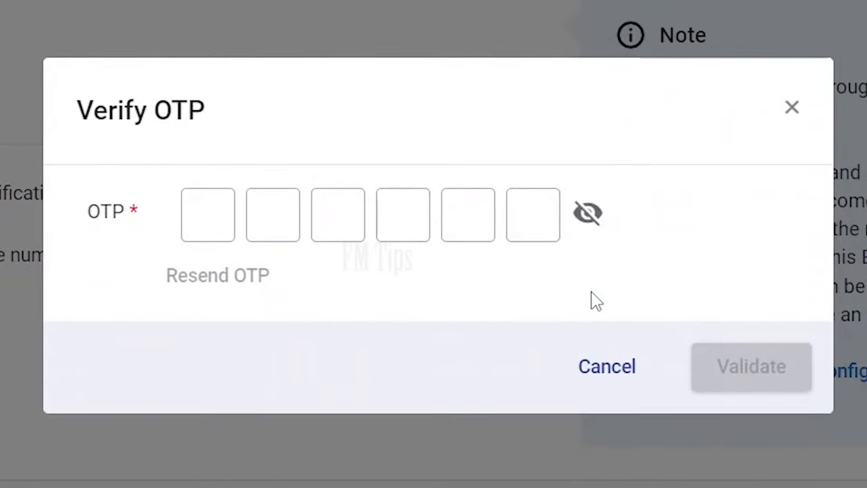
# Step: Enter and validate the Aadhaar OTP, and submit the return
pyautogui.click(204, 215)
pyautogui.write('•••')
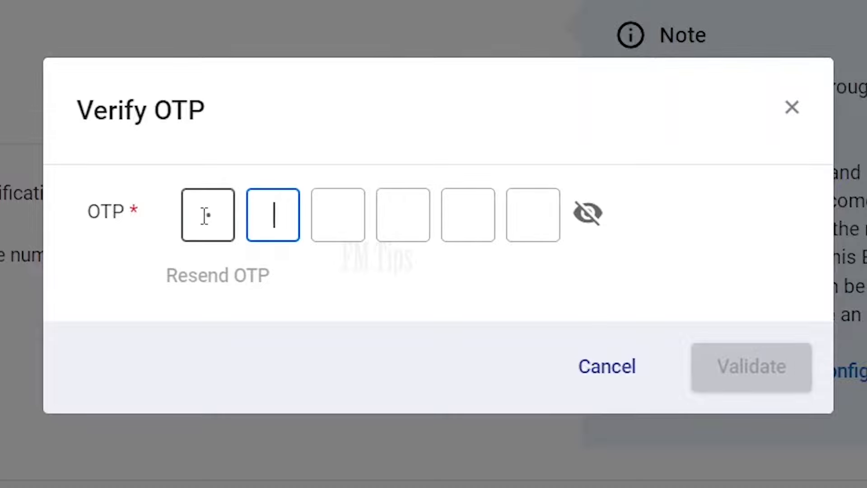
pyautogui.write('•••')
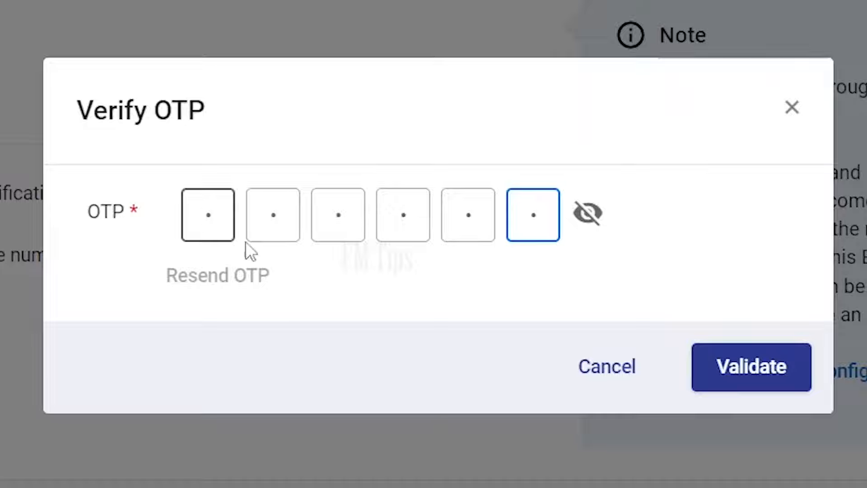
pyautogui.click(763, 375)
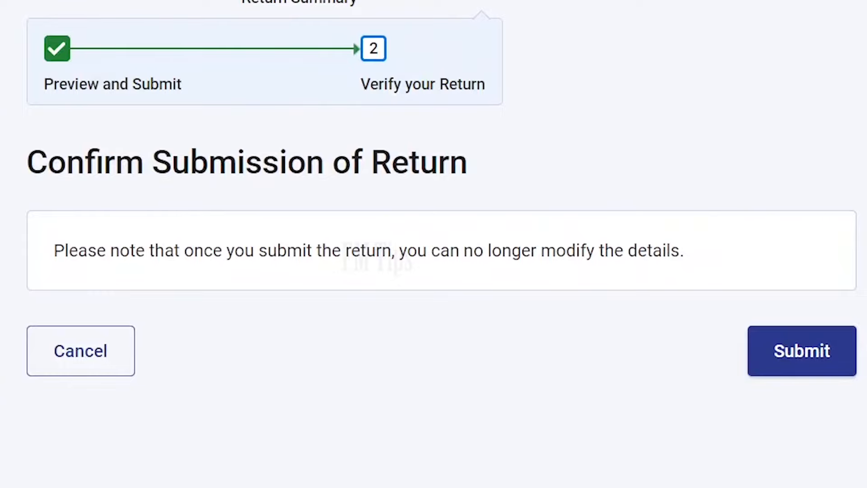
pyautogui.click(830, 354)
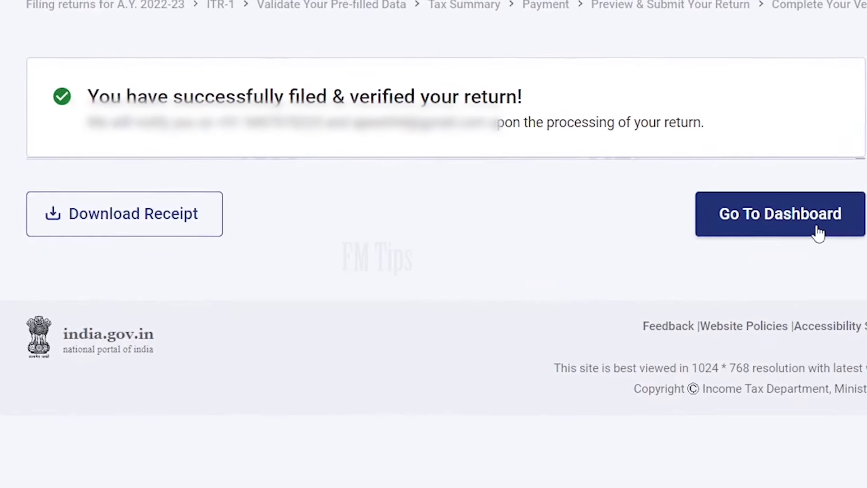